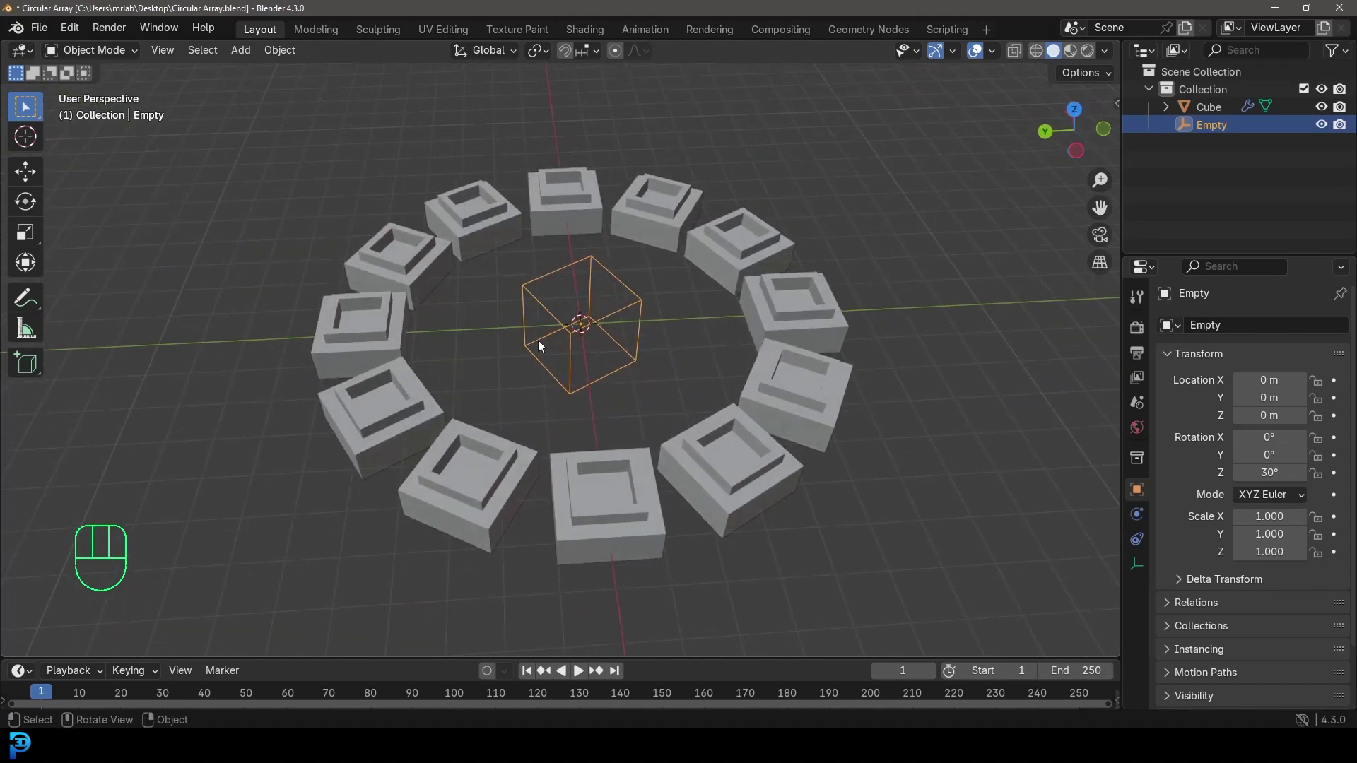
Select the arrayed cube, enter Edit Mode with all selected, then return to Object Mode
{"action": "middle_click_drag", "start_coordinate": [537, 341], "coordinate": [423, 405]}
{"action": "left_click", "coordinate": [461, 409]}
{"action": "key", "text": "Tab"}
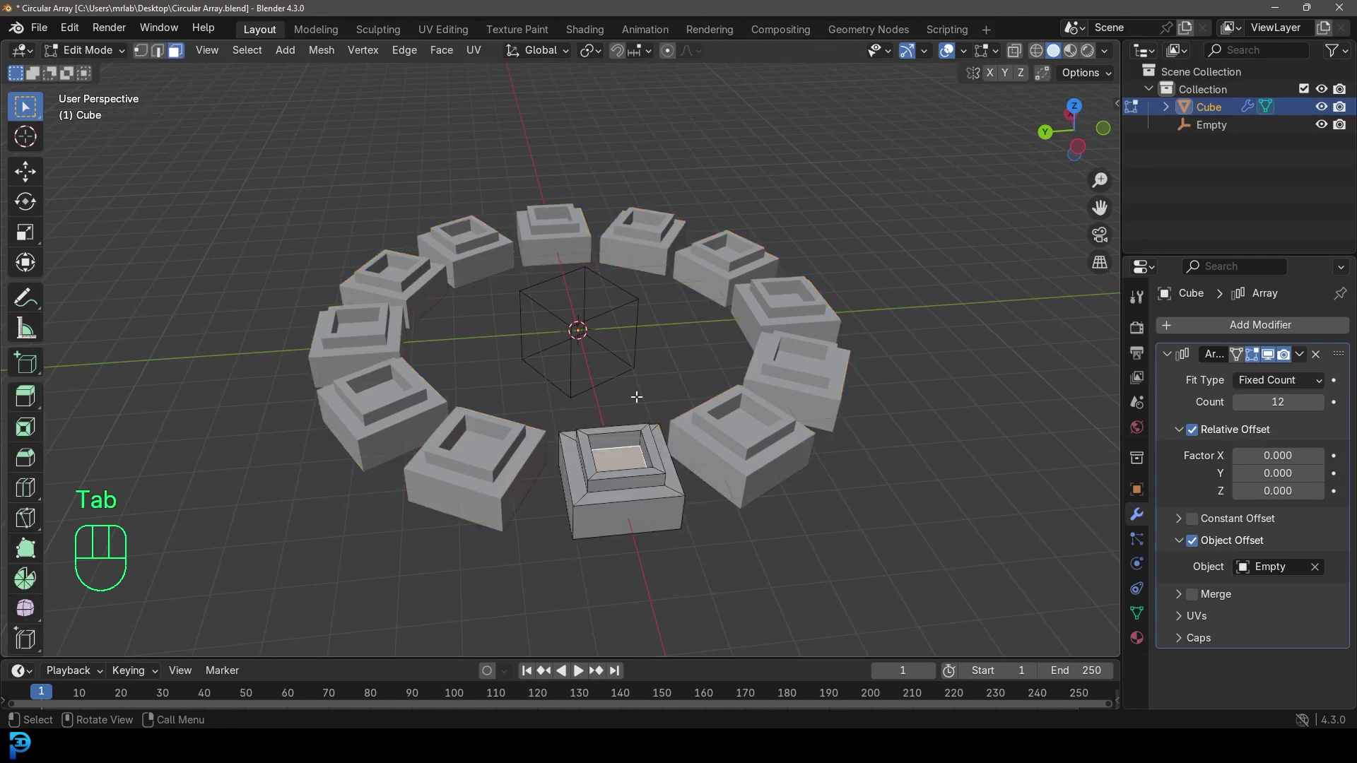
{"action": "middle_click_drag", "start_coordinate": [636, 393], "coordinate": [490, 373]}
{"action": "key", "text": "a"}
{"action": "scroll", "coordinate": [490, 373], "scroll_direction": "up", "scroll_amount": 3}
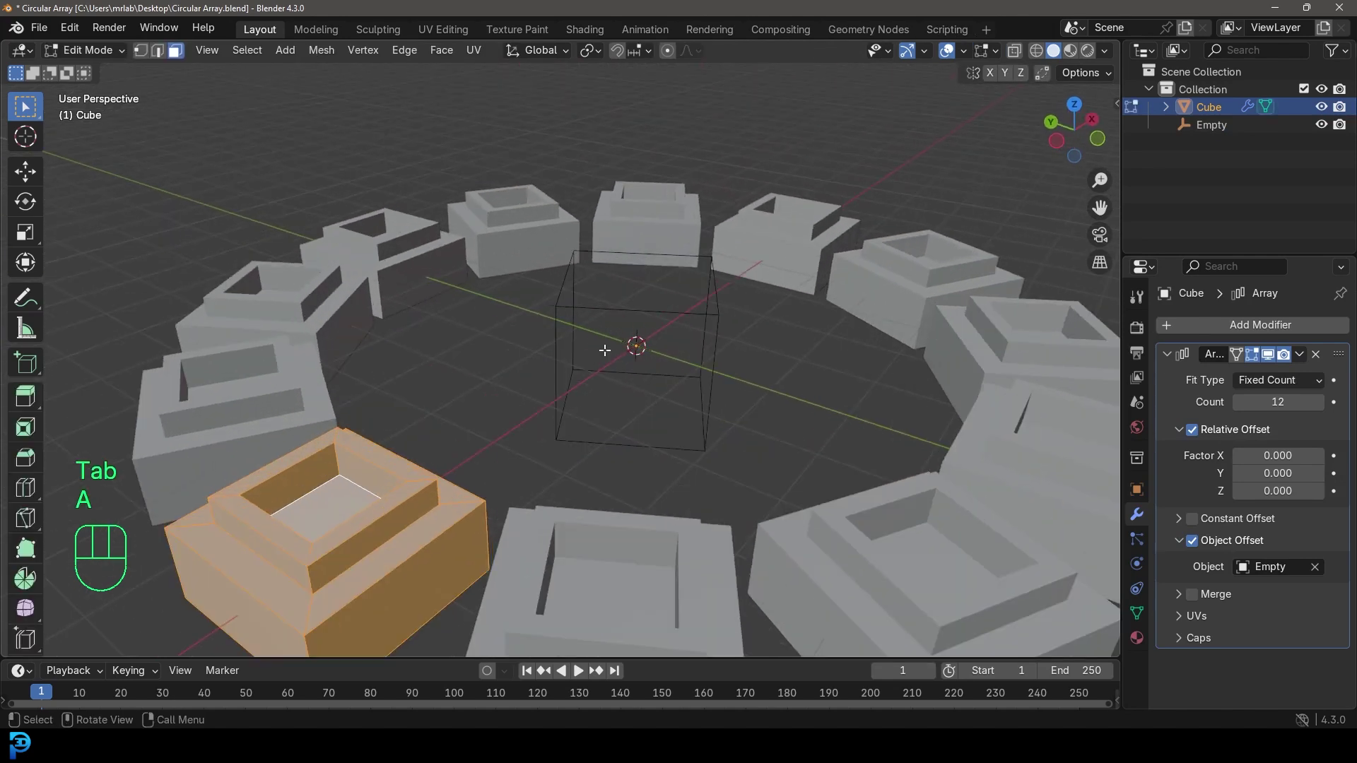
{"action": "key", "text": "Tab"}
{"action": "scroll", "coordinate": [574, 325], "scroll_direction": "down", "scroll_amount": 3}
Select the central empty and start a rotation, cancelling it to keep 30°
{"action": "left_click", "coordinate": [617, 321]}
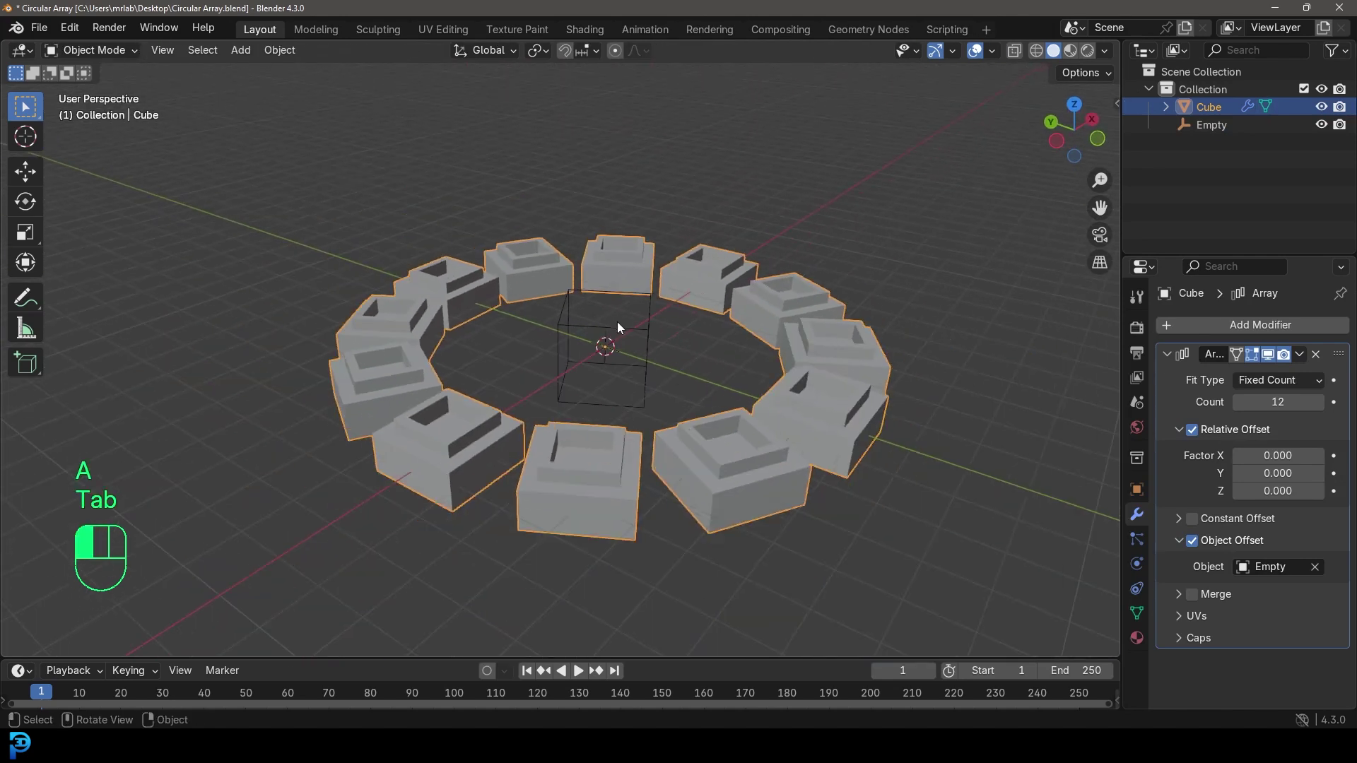
{"action": "mouse_move", "coordinate": [647, 335]}
{"action": "middle_mouse_down"}
{"action": "mouse_move", "coordinate": [626, 342]}
{"action": "mouse_move", "coordinate": [643, 351]}
{"action": "middle_mouse_up"}
{"action": "scroll", "coordinate": [686, 379], "scroll_direction": "up", "scroll_amount": 1}
{"action": "key", "text": "r"}
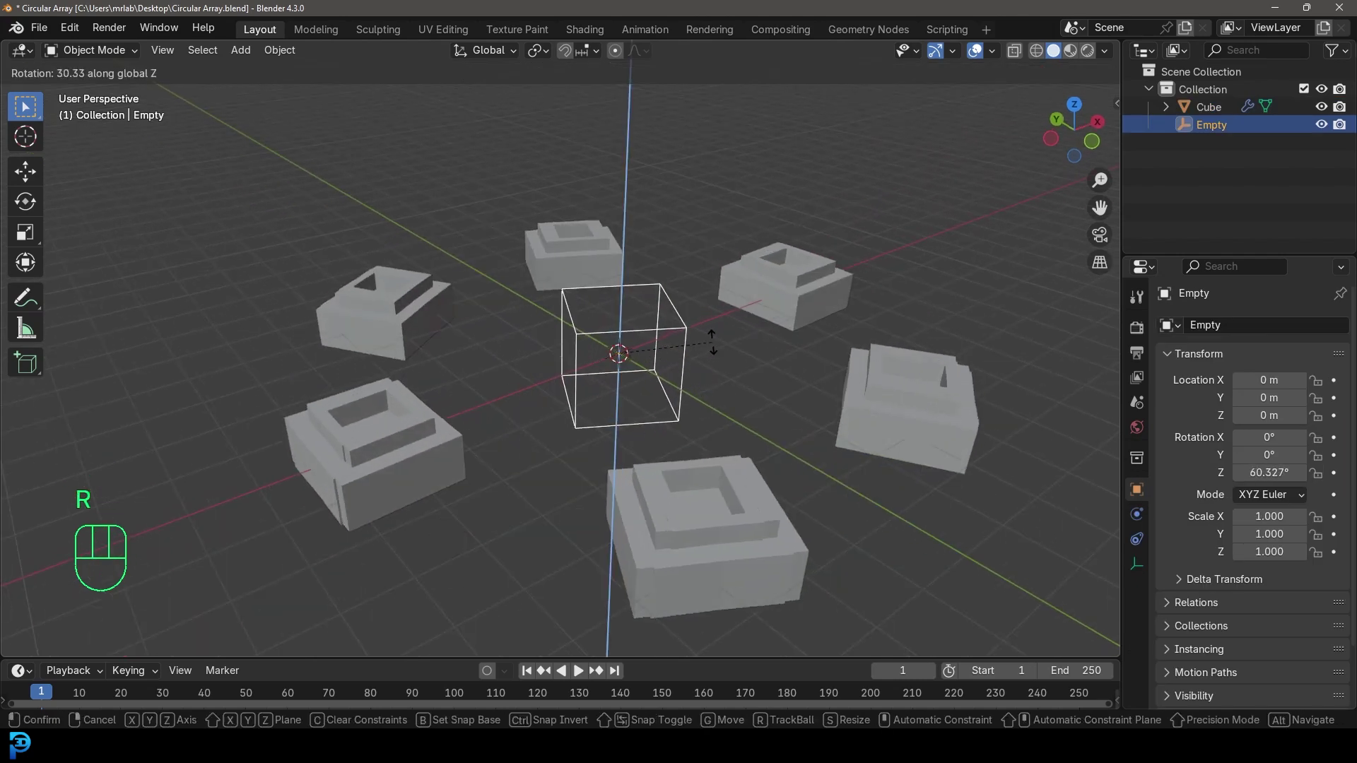
{"action": "right_click", "coordinate": [695, 389]}
{"action": "scroll", "coordinate": [685, 374], "scroll_direction": "down", "scroll_amount": 4}
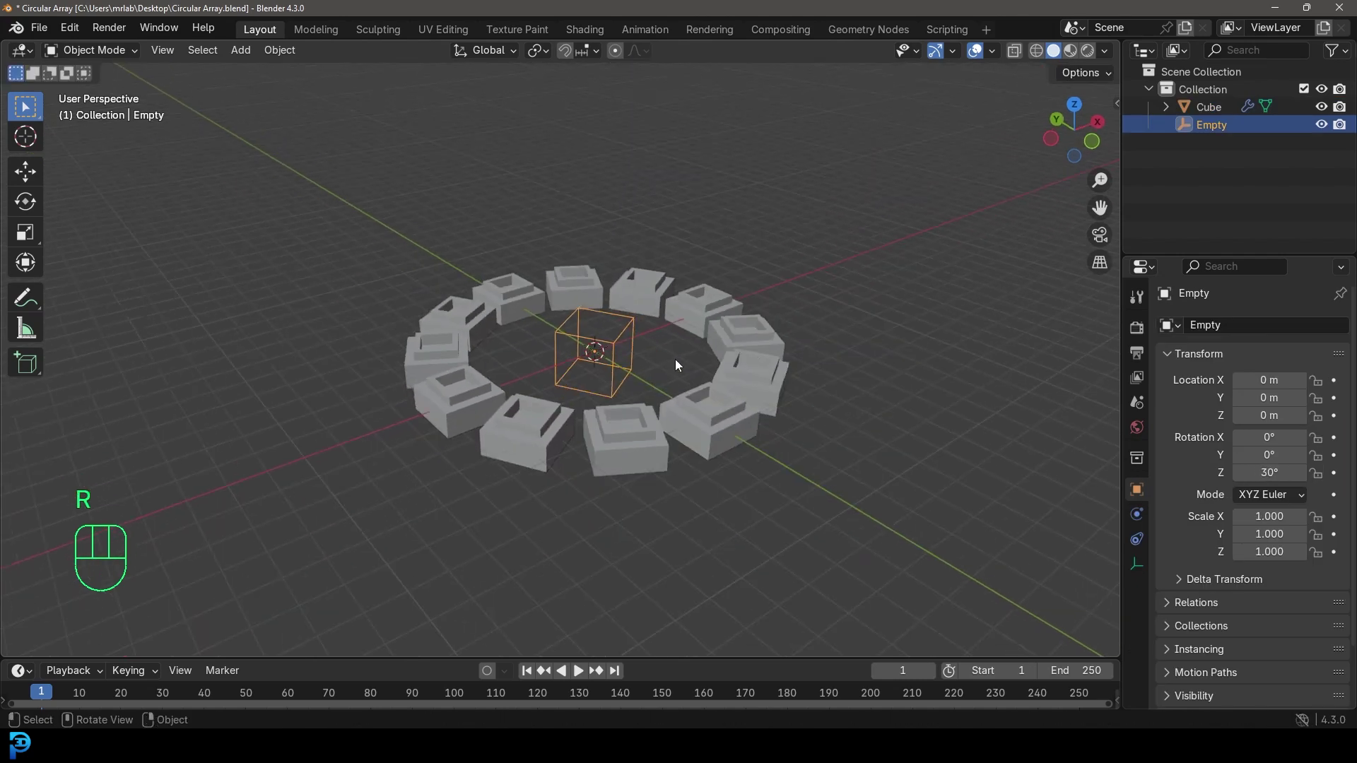
Try moving the empty along Y and rotating it freely, then undo to restore the ring
{"action": "key", "text": "g"}
{"action": "key", "text": "y"}
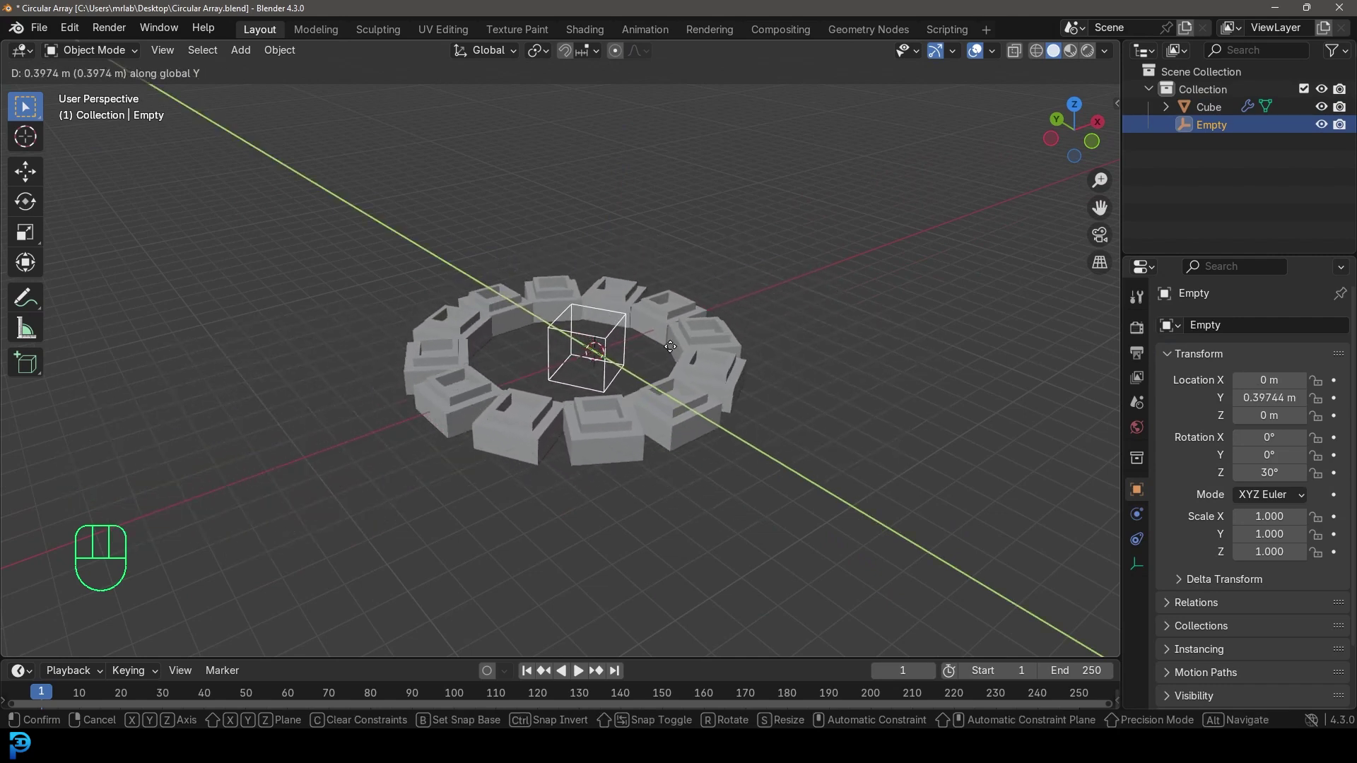
{"action": "left_click", "coordinate": [643, 330]}
{"action": "middle_click_drag", "start_coordinate": [643, 329], "coordinate": [564, 259]}
{"action": "key", "text": "r"}
{"action": "key", "text": "r"}
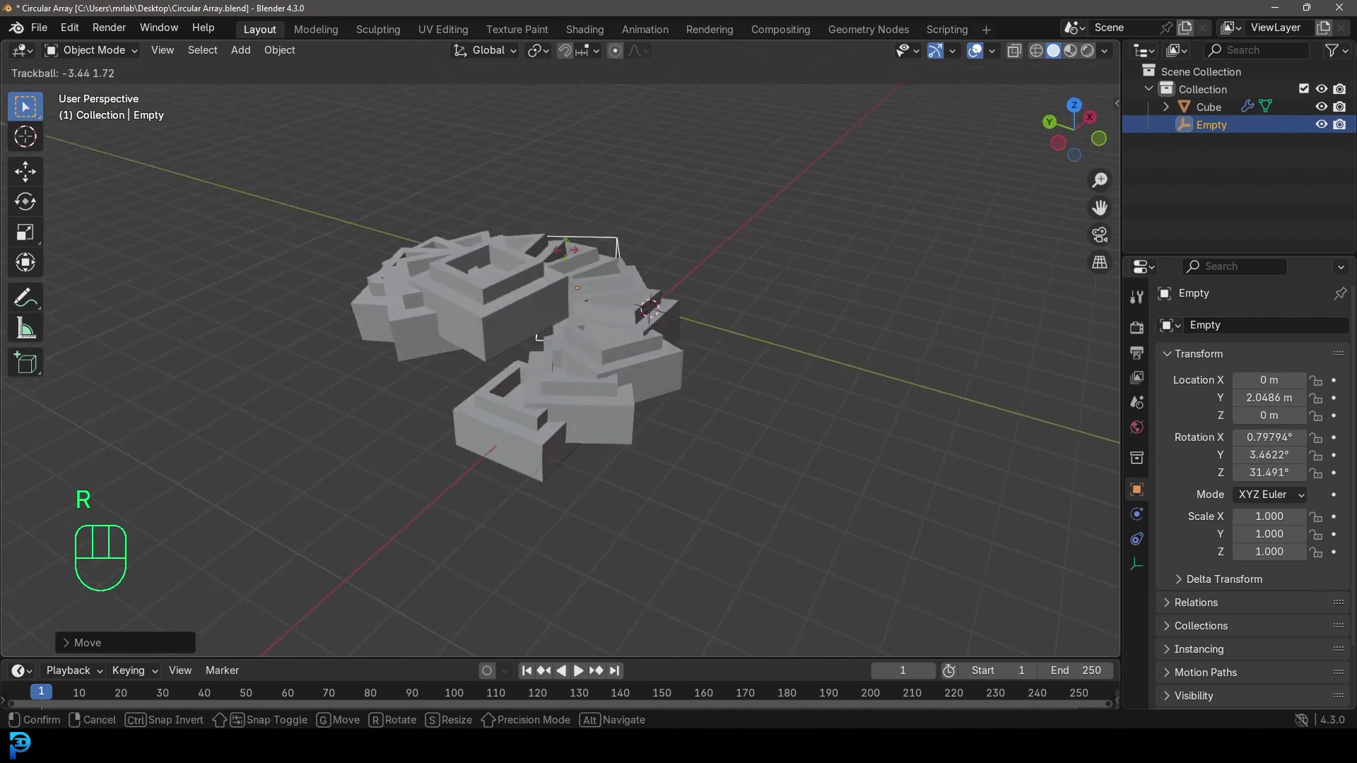
{"action": "left_click", "coordinate": [629, 291]}
{"action": "middle_click_drag", "start_coordinate": [629, 291], "coordinate": [605, 381]}
{"action": "key", "text": "ctrl+z"}
{"action": "key", "text": "ctrl+z"}
{"action": "scroll", "coordinate": [647, 362], "scroll_direction": "down", "scroll_amount": 4}
{"action": "scroll", "coordinate": [605, 382], "scroll_direction": "up", "scroll_amount": 3}
{"action": "scroll", "coordinate": [610, 390], "scroll_direction": "up", "scroll_amount": 3}
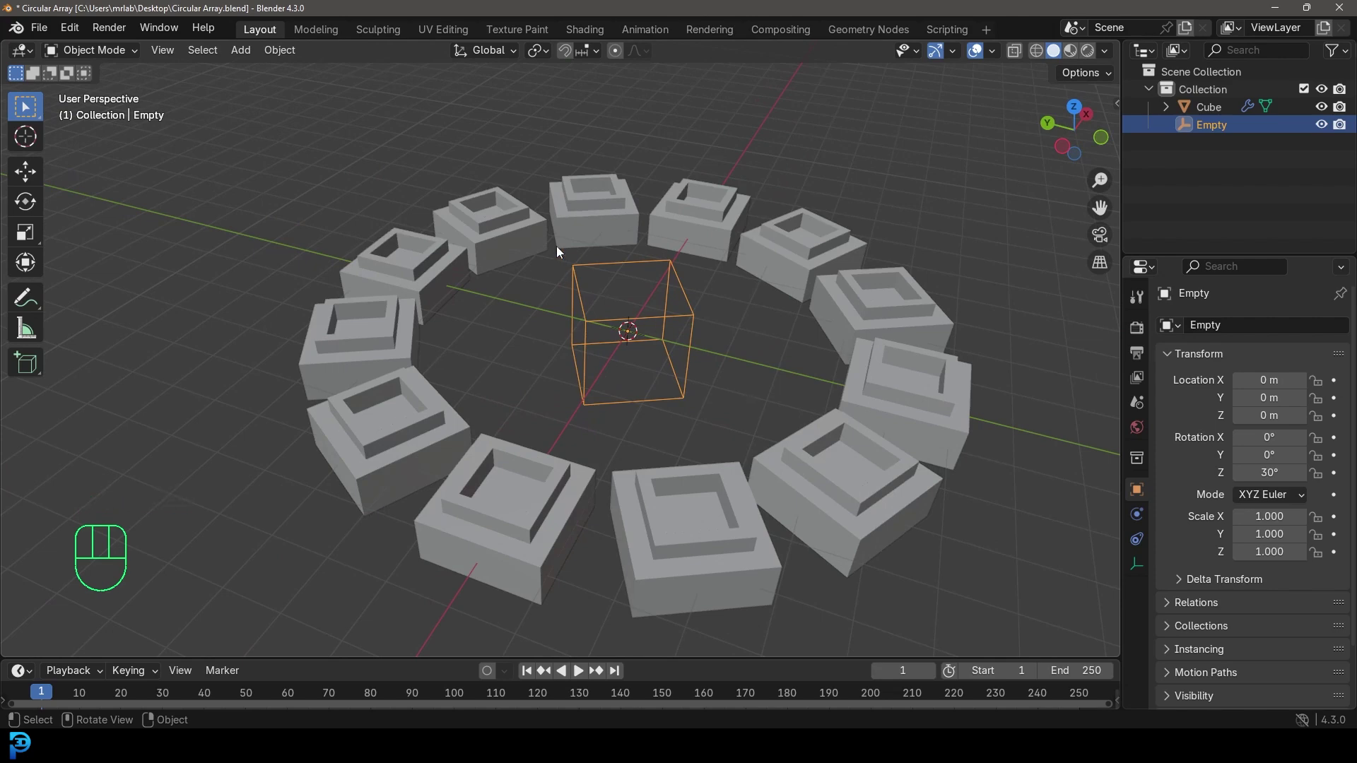
{"action": "scroll", "coordinate": [487, 237], "scroll_direction": "down", "scroll_amount": 1}
{"action": "middle_click_drag", "start_coordinate": [481, 234], "coordinate": [536, 256]}
{"action": "middle_click_drag", "start_coordinate": [365, 372], "coordinate": [552, 413], "text": "shift"}
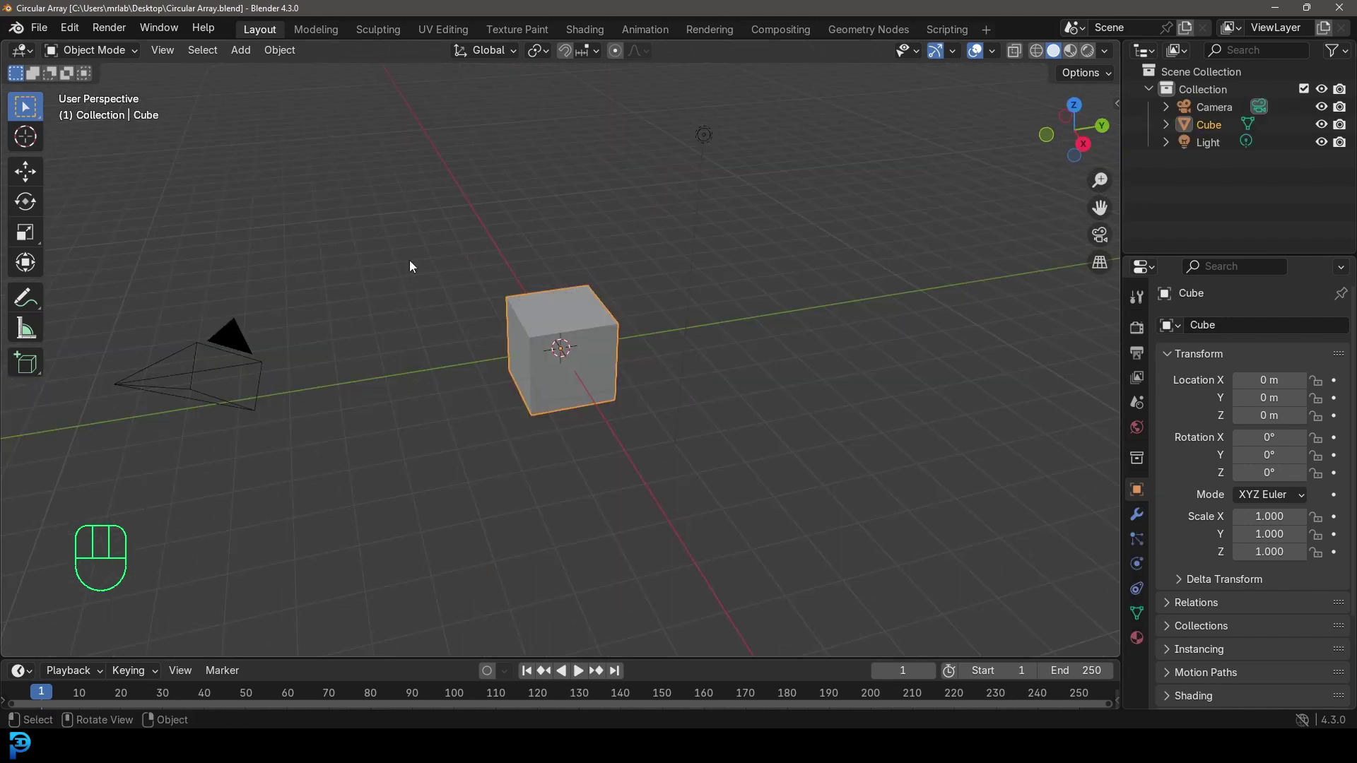
Enter Edit Mode on the cube and select its whole mesh
{"action": "middle_click_drag", "start_coordinate": [561, 262], "coordinate": [573, 367]}
{"action": "scroll", "coordinate": [573, 328], "scroll_direction": "up", "scroll_amount": 1}
{"action": "scroll", "coordinate": [574, 330], "scroll_direction": "up", "scroll_amount": 1}
{"action": "scroll", "coordinate": [597, 343], "scroll_direction": "up", "scroll_amount": 3}
{"action": "scroll", "coordinate": [573, 367], "scroll_direction": "up", "scroll_amount": 2}
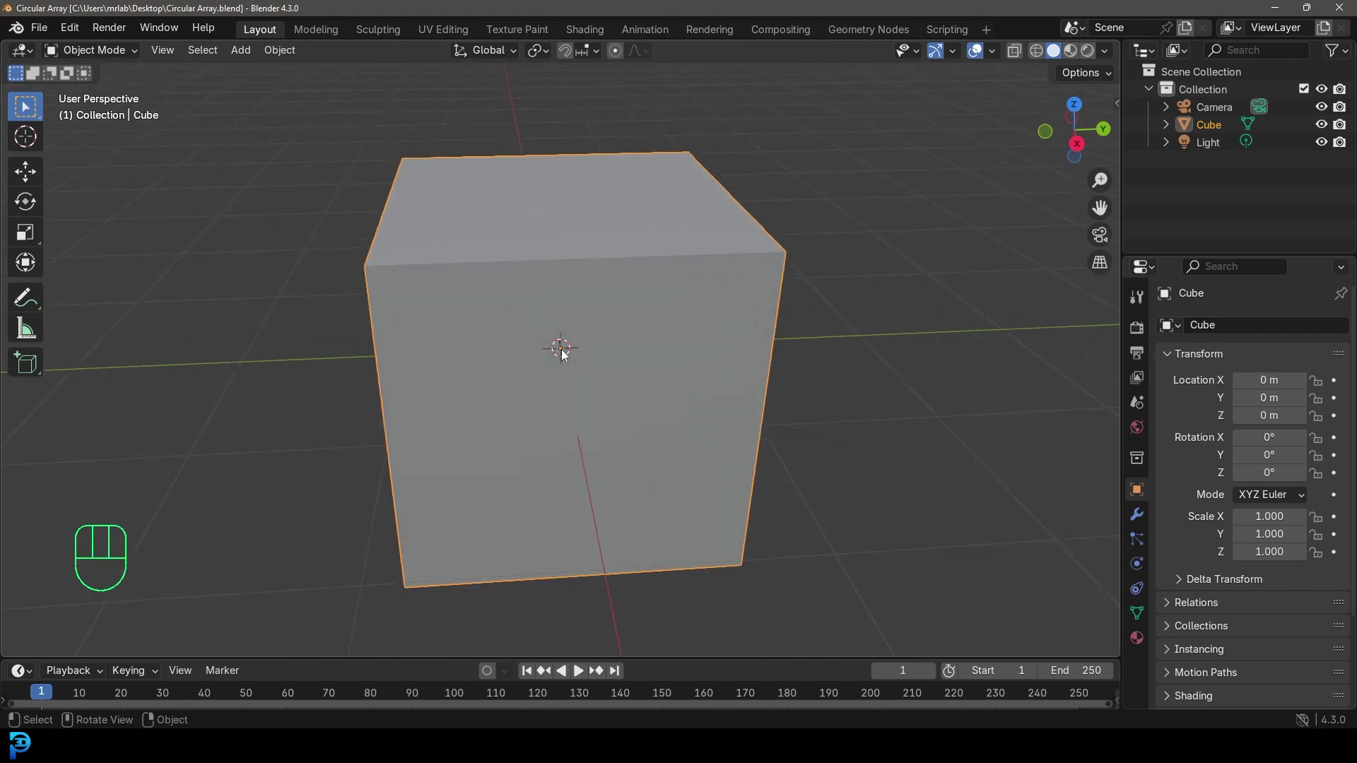
{"action": "scroll", "coordinate": [626, 364], "scroll_direction": "down", "scroll_amount": 3}
{"action": "mouse_move", "coordinate": [557, 380]}
{"action": "middle_mouse_down"}
{"action": "mouse_move", "coordinate": [591, 375]}
{"action": "mouse_move", "coordinate": [554, 349]}
{"action": "mouse_move", "coordinate": [554, 365]}
{"action": "mouse_move", "coordinate": [604, 333]}
{"action": "mouse_move", "coordinate": [573, 376]}
{"action": "mouse_move", "coordinate": [569, 346]}
{"action": "mouse_move", "coordinate": [540, 375]}
{"action": "middle_mouse_up"}
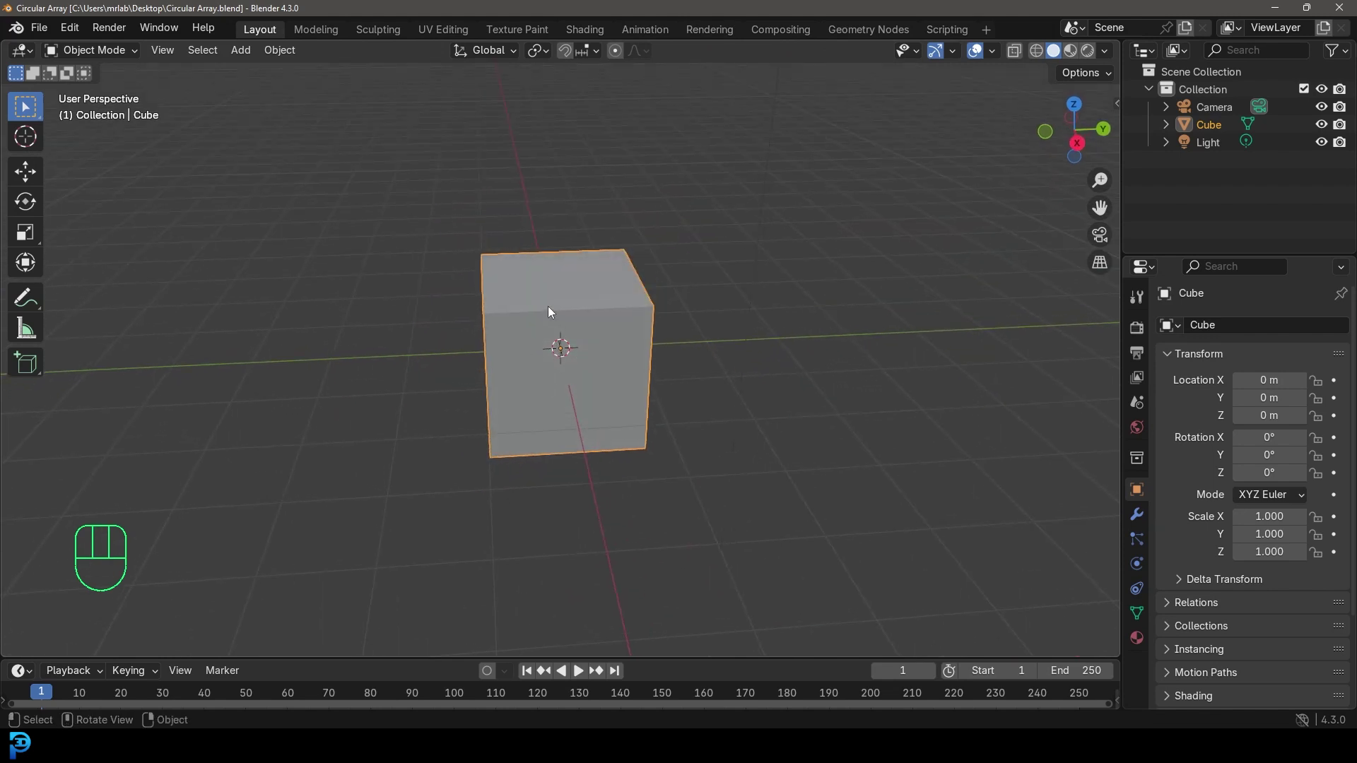
{"action": "key", "text": "Tab"}
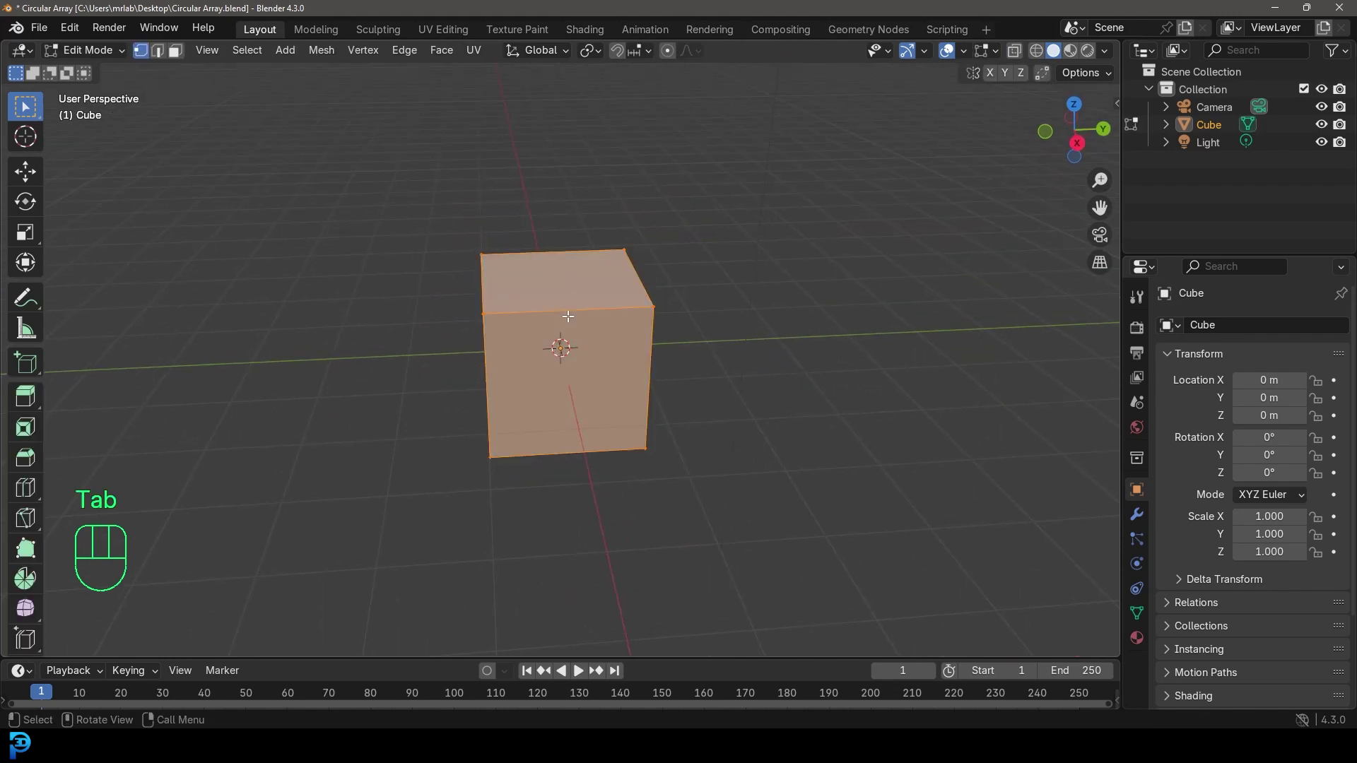
{"action": "middle_click_drag", "start_coordinate": [363, 282], "coordinate": [569, 363]}
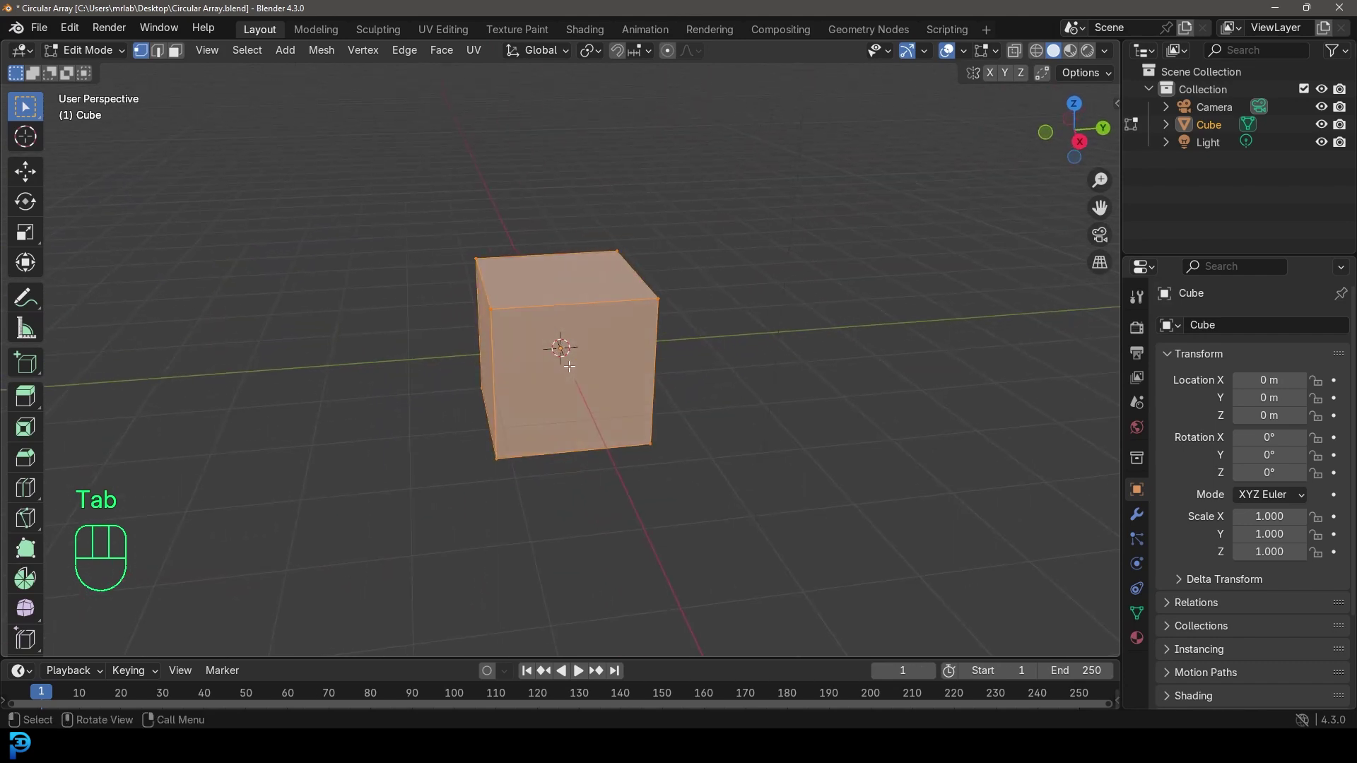
{"action": "key", "text": "alt+a"}
{"action": "key", "text": "a"}
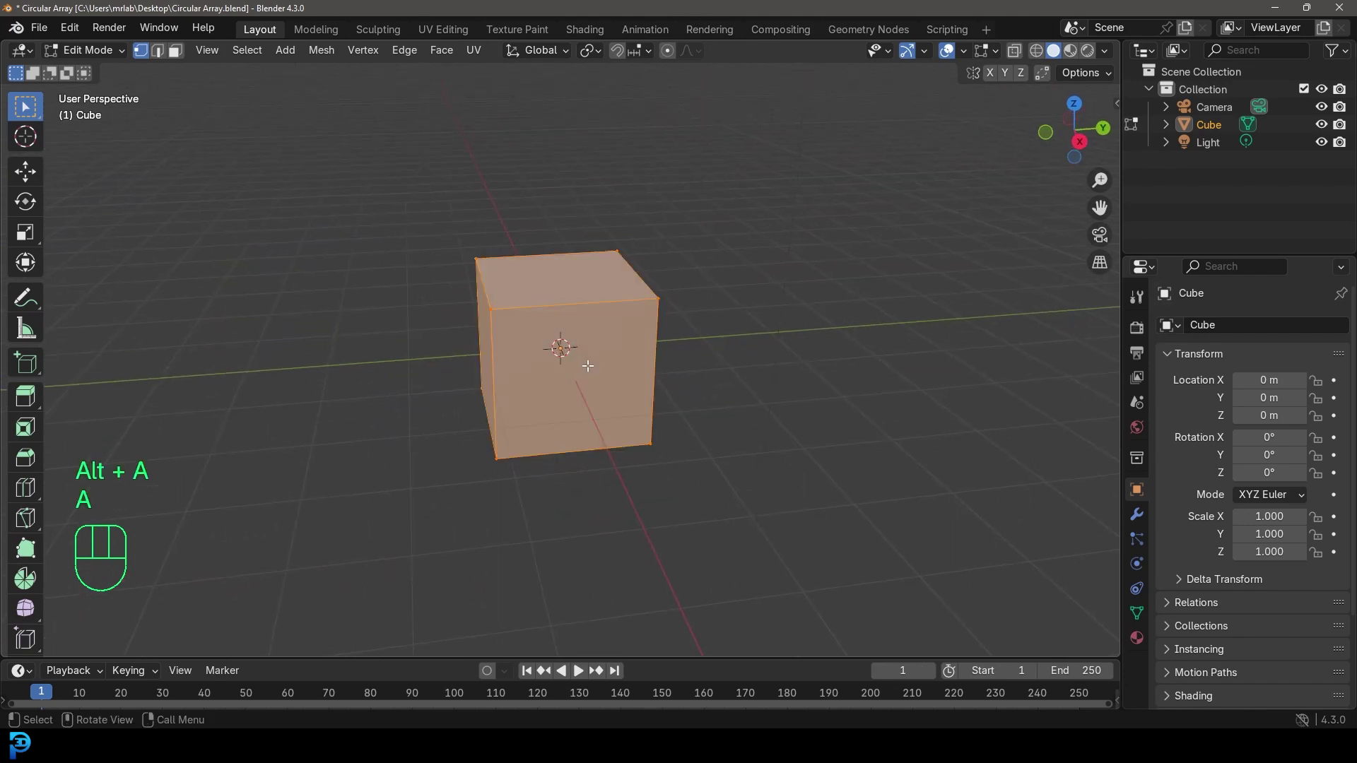
Move the mesh along X away from the origin, then return to Object Mode
{"action": "key", "text": "g"}
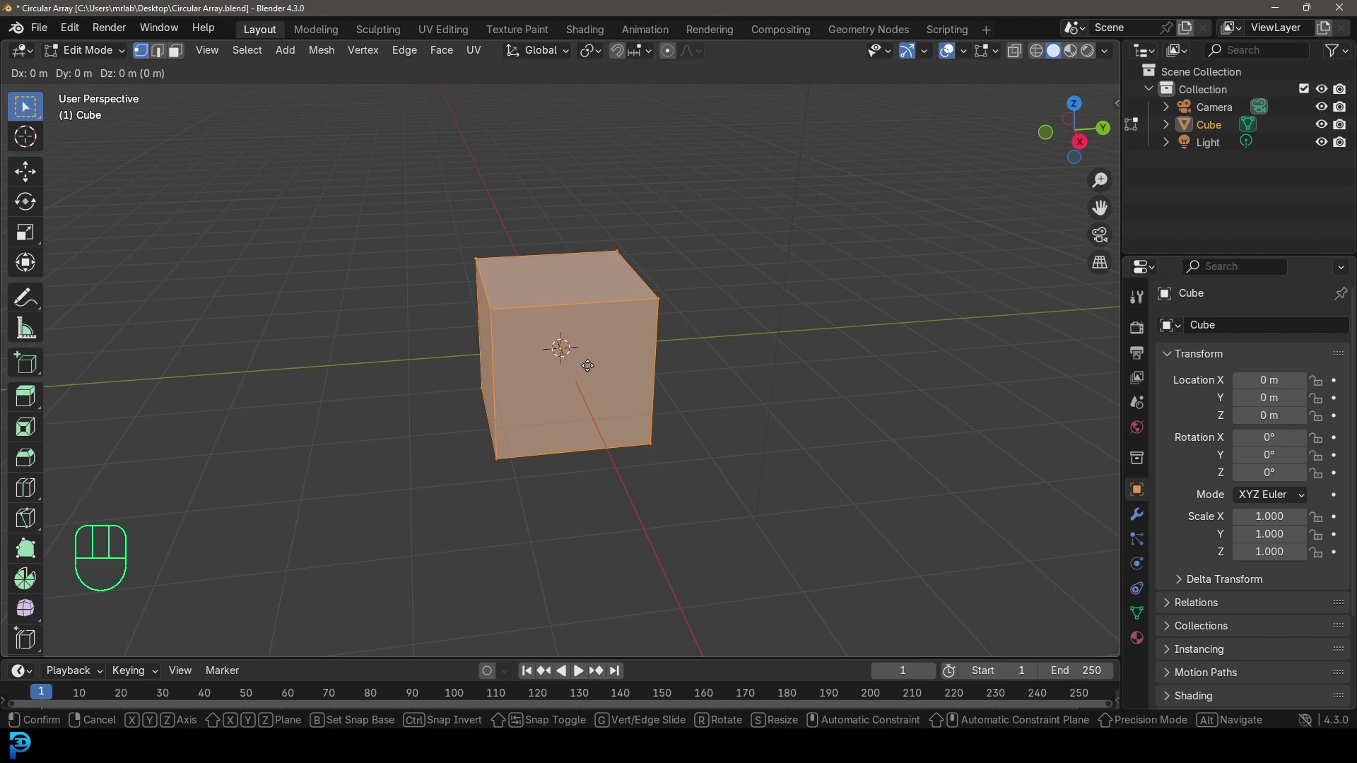
{"action": "key", "text": "x"}
{"action": "left_click", "coordinate": [489, 293]}
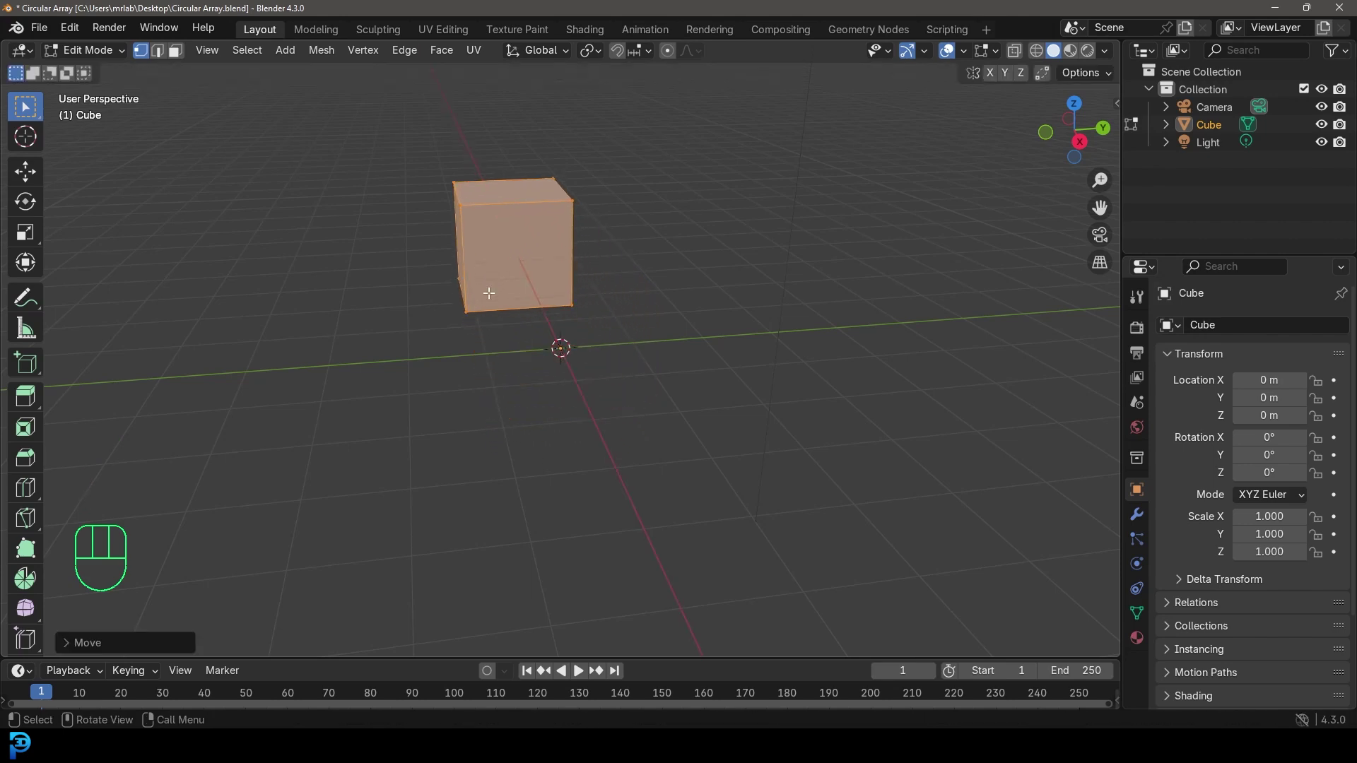
{"action": "middle_click_drag", "start_coordinate": [488, 294], "coordinate": [506, 417]}
{"action": "key", "text": "KP_1"}
{"action": "scroll", "coordinate": [633, 339], "scroll_direction": "up", "scroll_amount": 2}
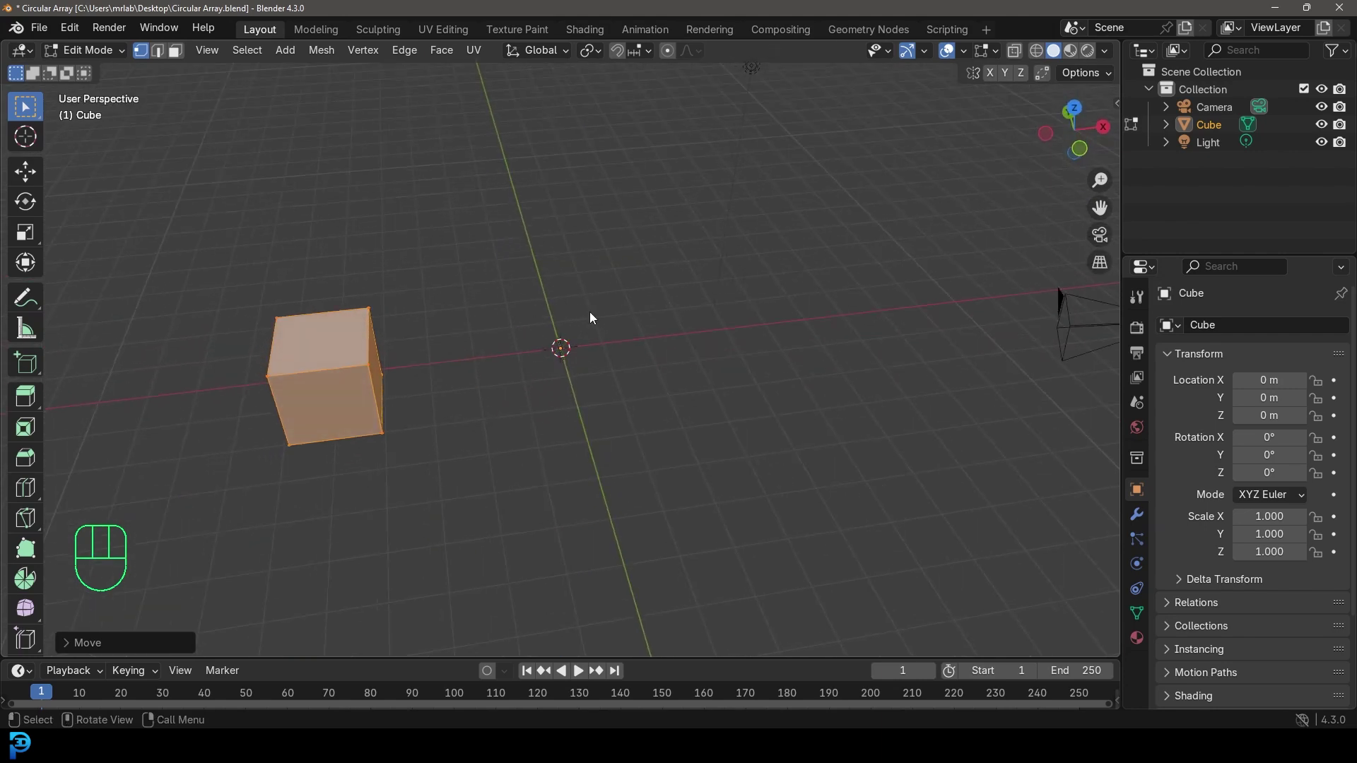
{"action": "key", "text": "Tab"}
{"action": "middle_click_drag", "start_coordinate": [589, 311], "coordinate": [518, 382]}
Pan the view and try a trackball rotation of the cube, cancelling it
{"action": "scroll", "coordinate": [311, 375], "scroll_direction": "down", "scroll_amount": 1}
{"action": "middle_click_drag", "start_coordinate": [312, 376], "coordinate": [434, 396], "text": "shift"}
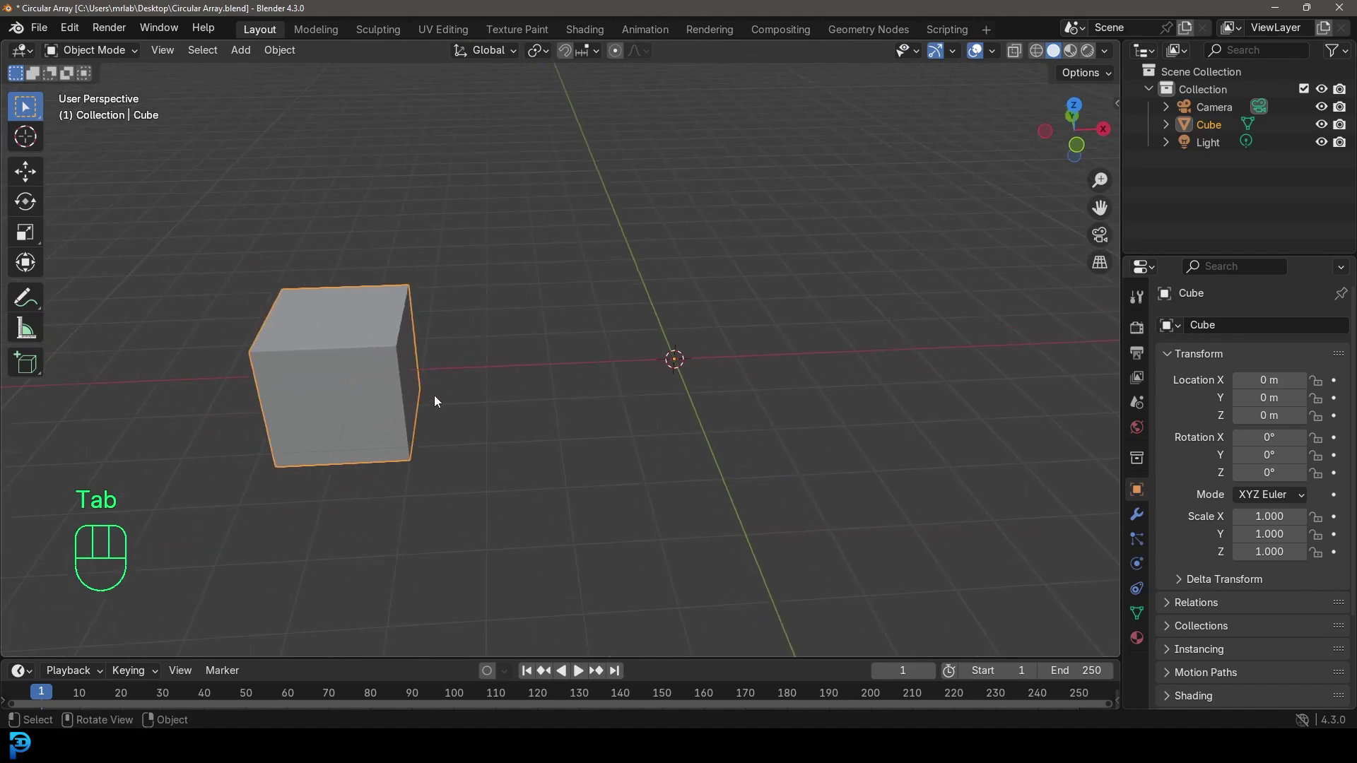
{"action": "scroll", "coordinate": [434, 396], "scroll_direction": "down", "scroll_amount": 2}
{"action": "key", "text": "r"}
{"action": "key", "text": "r"}
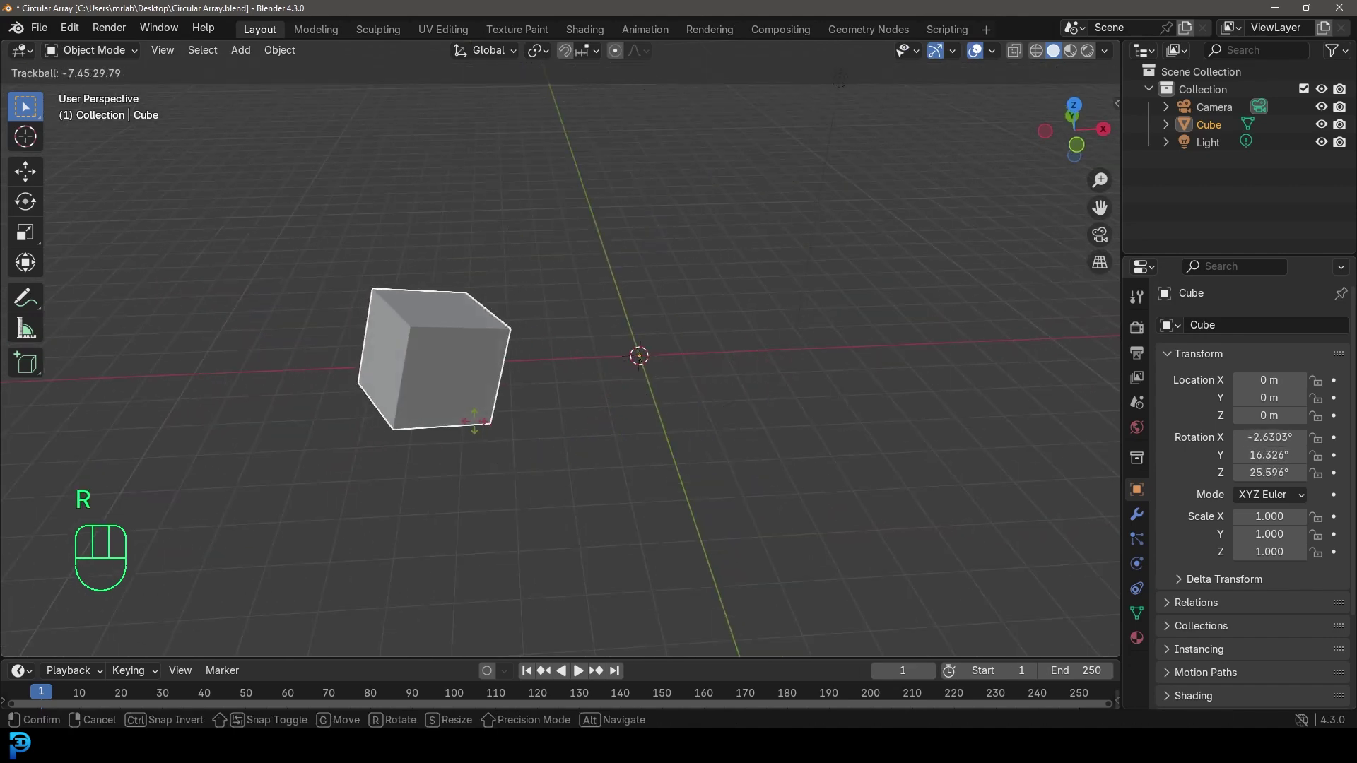
{"action": "right_click", "coordinate": [473, 422]}
{"action": "scroll", "coordinate": [648, 364], "scroll_direction": "up", "scroll_amount": 3}
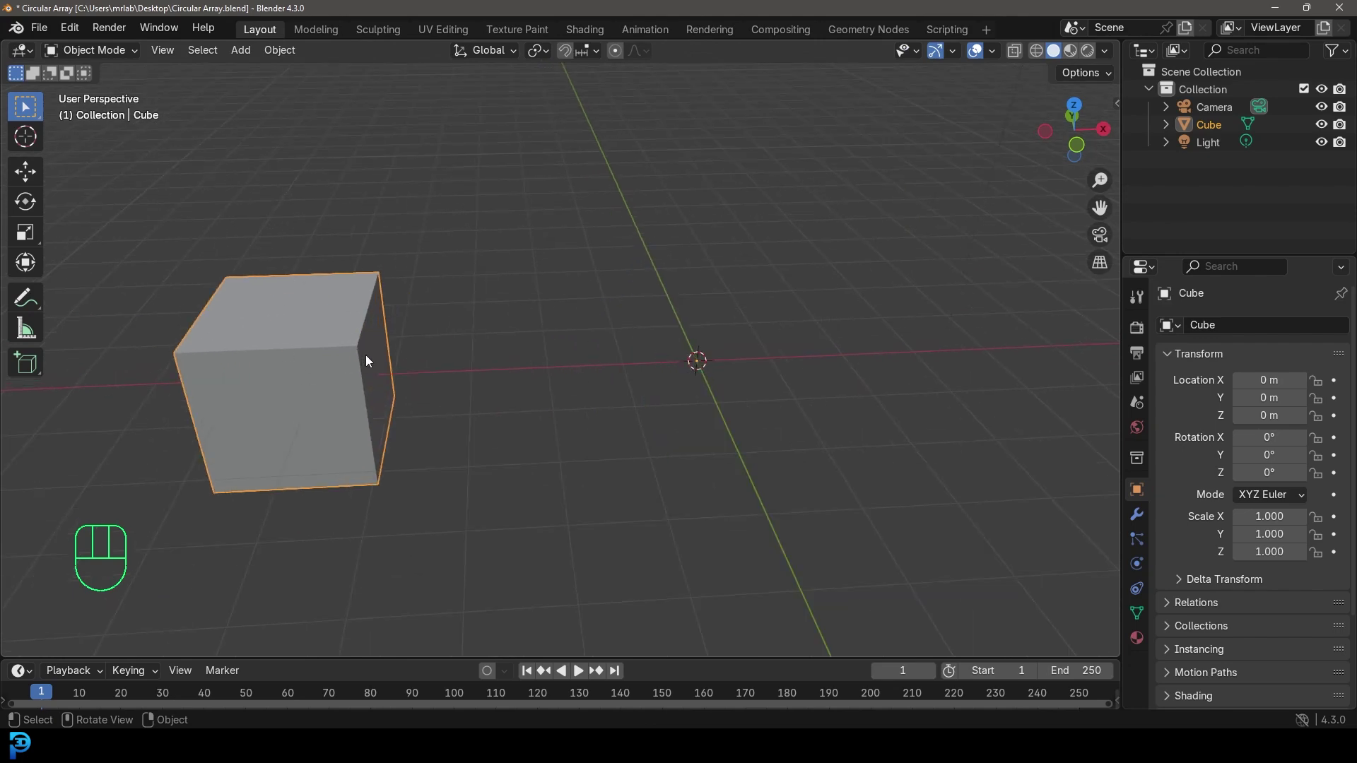
{"action": "scroll", "coordinate": [366, 361], "scroll_direction": "down", "scroll_amount": 2}
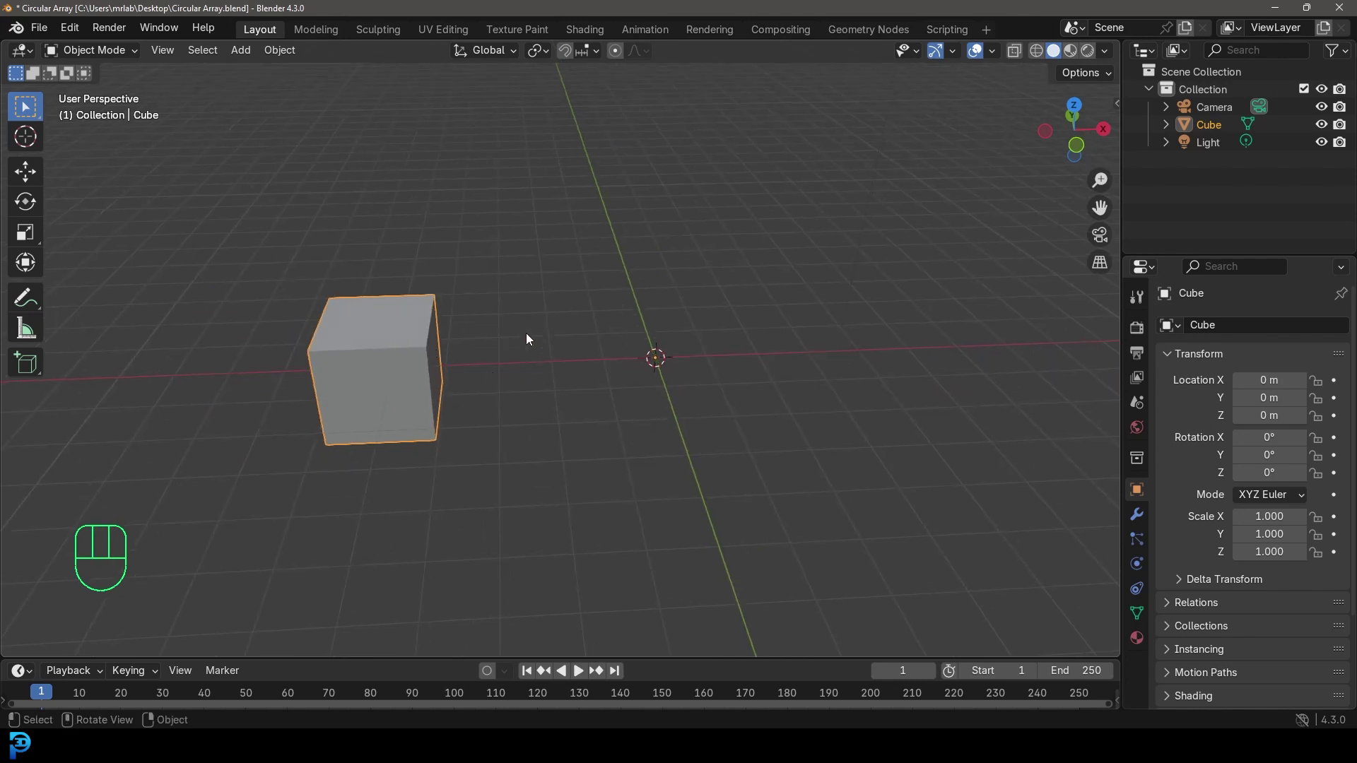
{"action": "middle_click_drag", "start_coordinate": [523, 344], "coordinate": [525, 343]}
Add a Cube empty at the origin with Shift+A, leaving its rotation at 0°
{"action": "key", "text": "shift+a"}
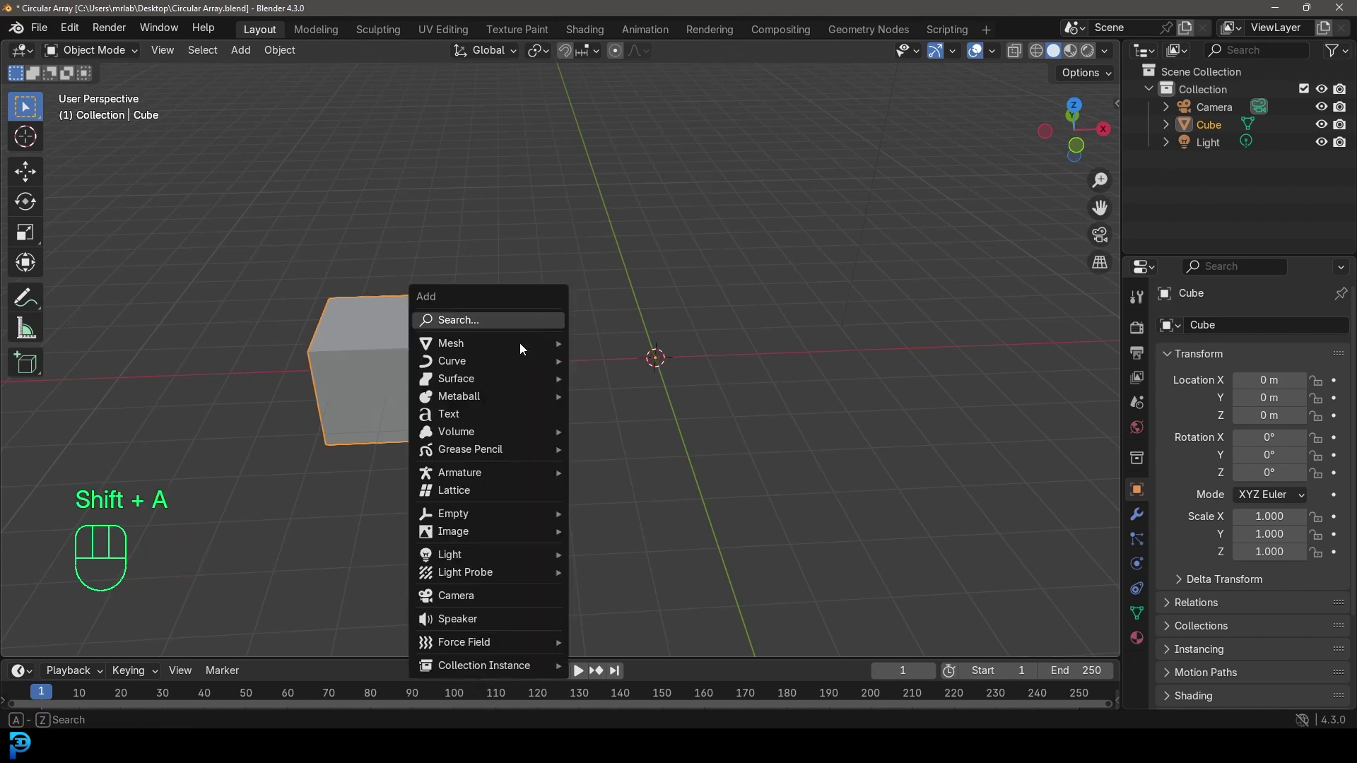
{"action": "mouse_move", "coordinate": [481, 520]}
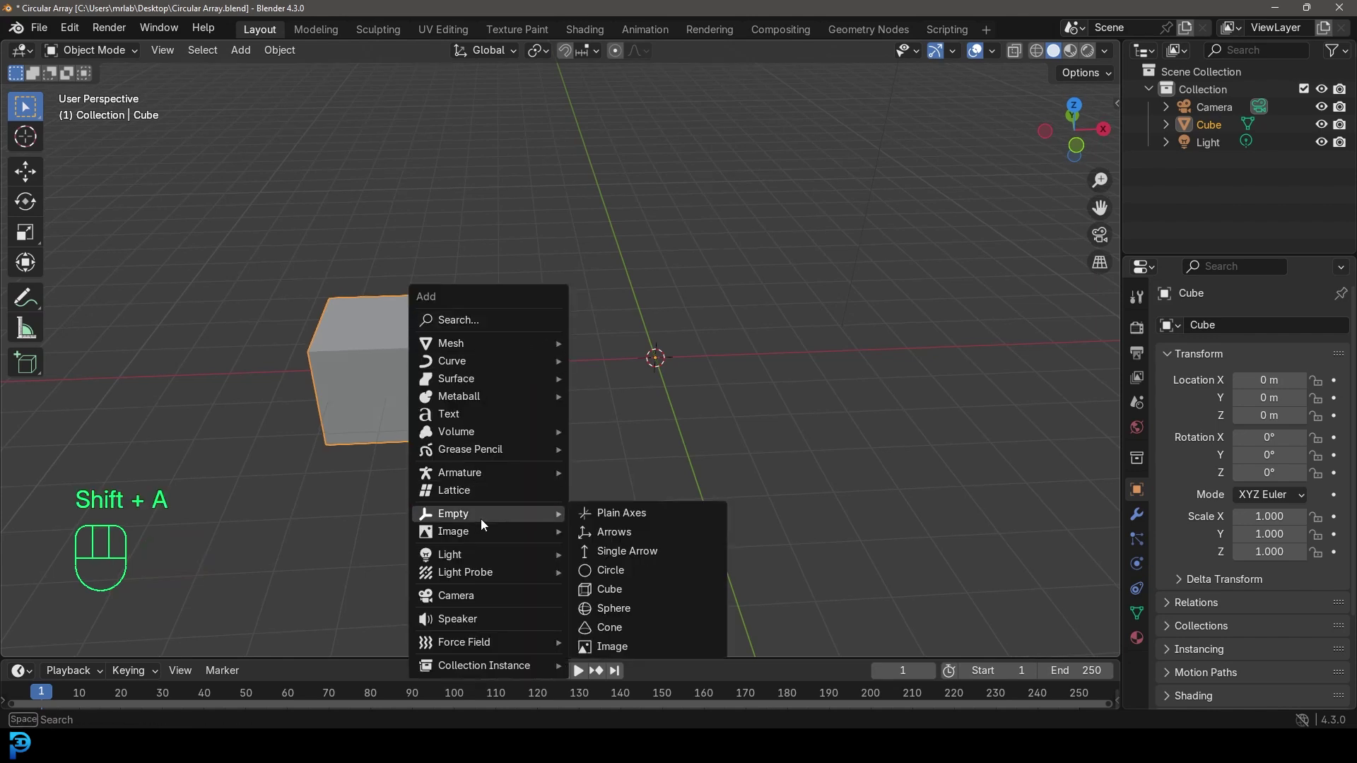
{"action": "left_click", "coordinate": [636, 588]}
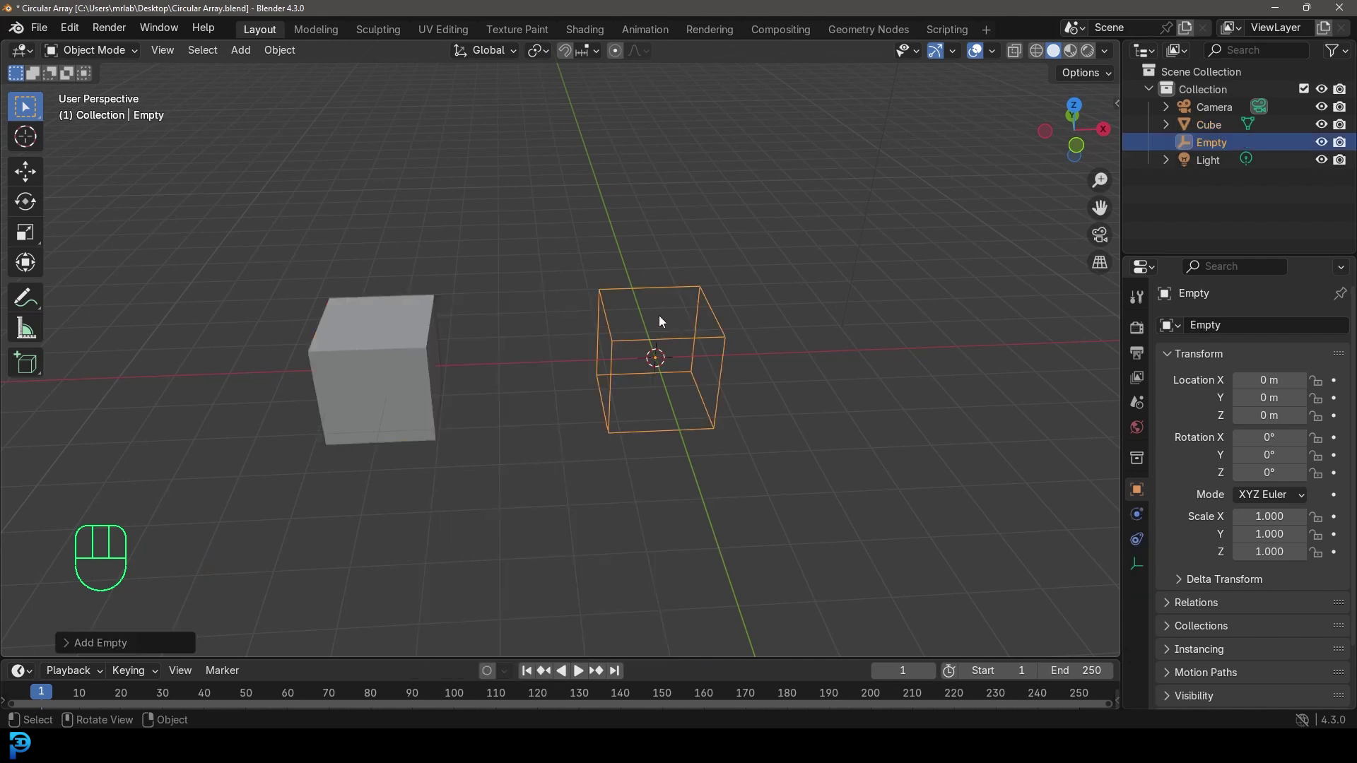
{"action": "key", "text": "r"}
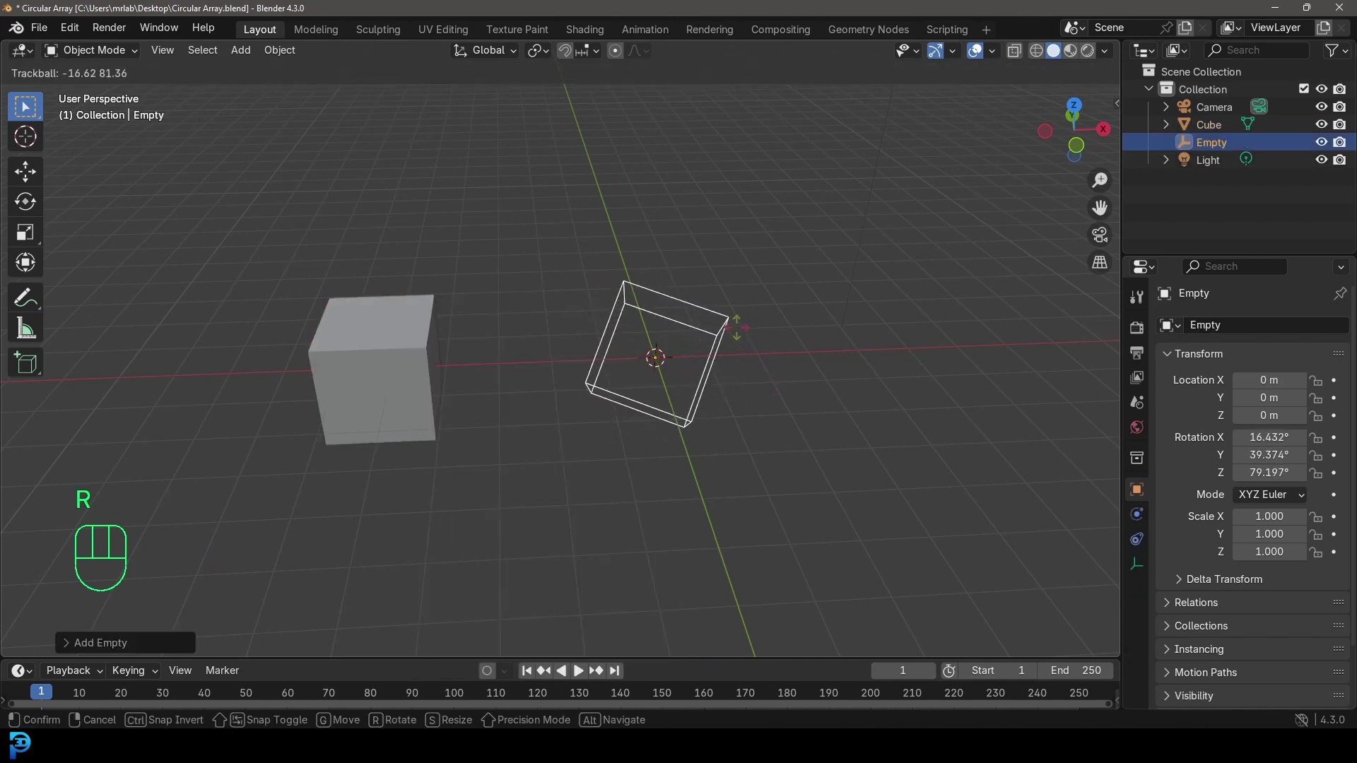
{"action": "right_click", "coordinate": [700, 333]}
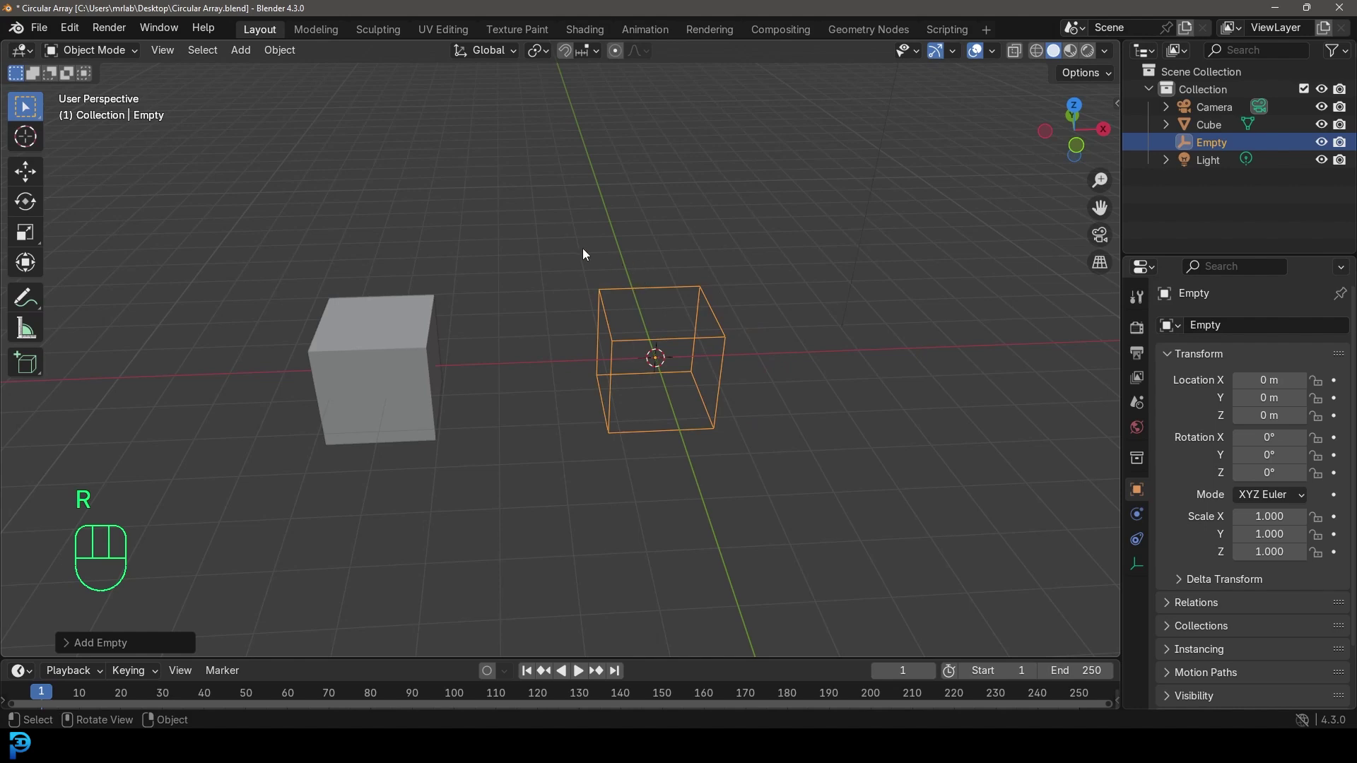
{"action": "mouse_move", "coordinate": [582, 248]}
{"action": "middle_mouse_down"}
{"action": "mouse_move", "coordinate": [546, 247]}
{"action": "mouse_move", "coordinate": [561, 245]}
{"action": "middle_mouse_up"}
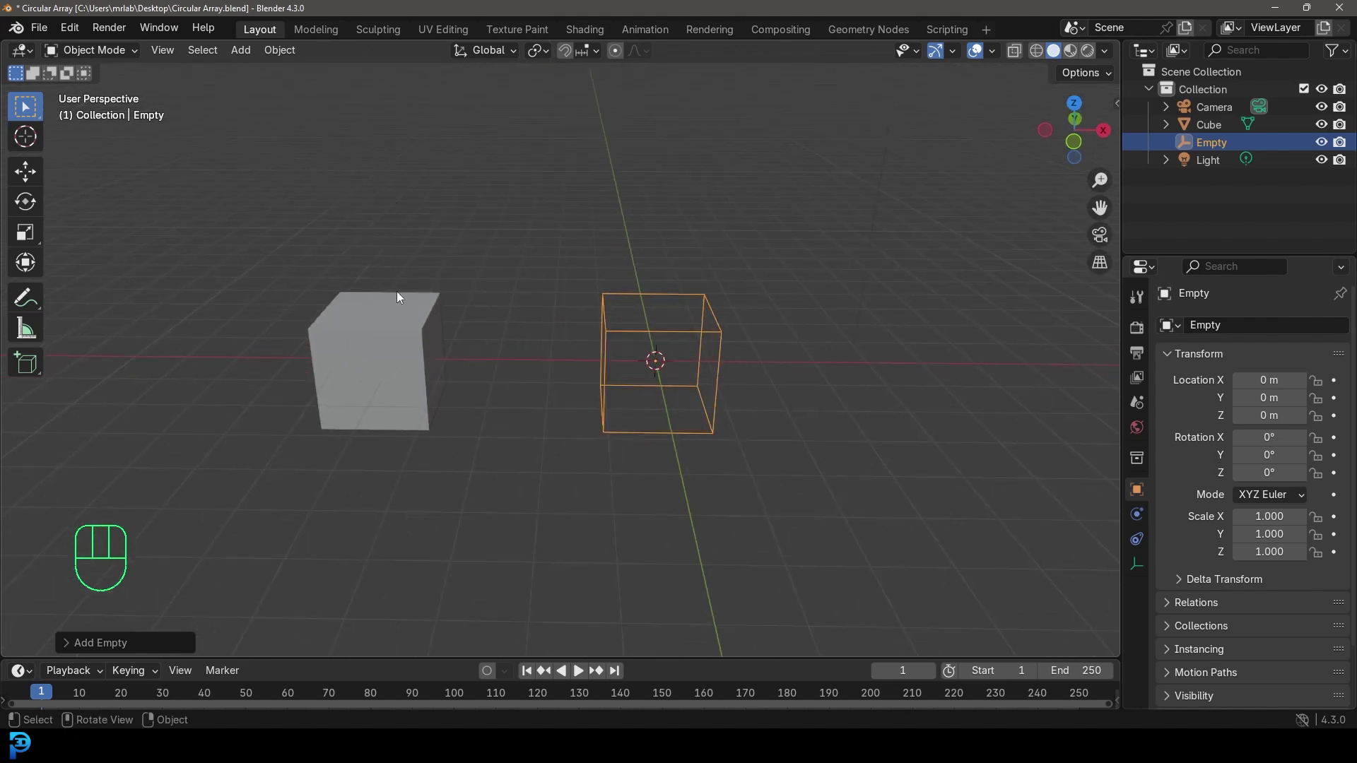
Add an Array modifier to the cube from the Modifier properties
{"action": "left_click", "coordinate": [403, 311]}
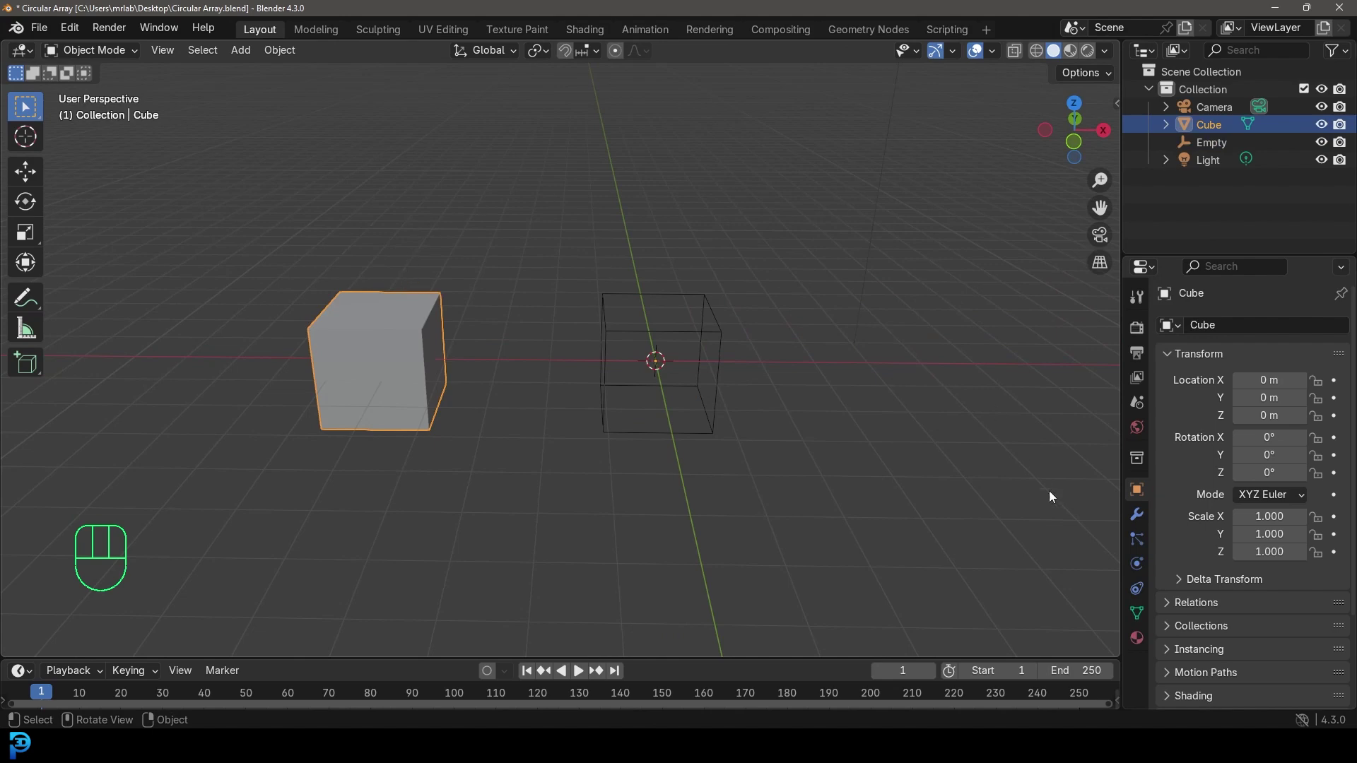
{"action": "left_click", "coordinate": [1137, 514]}
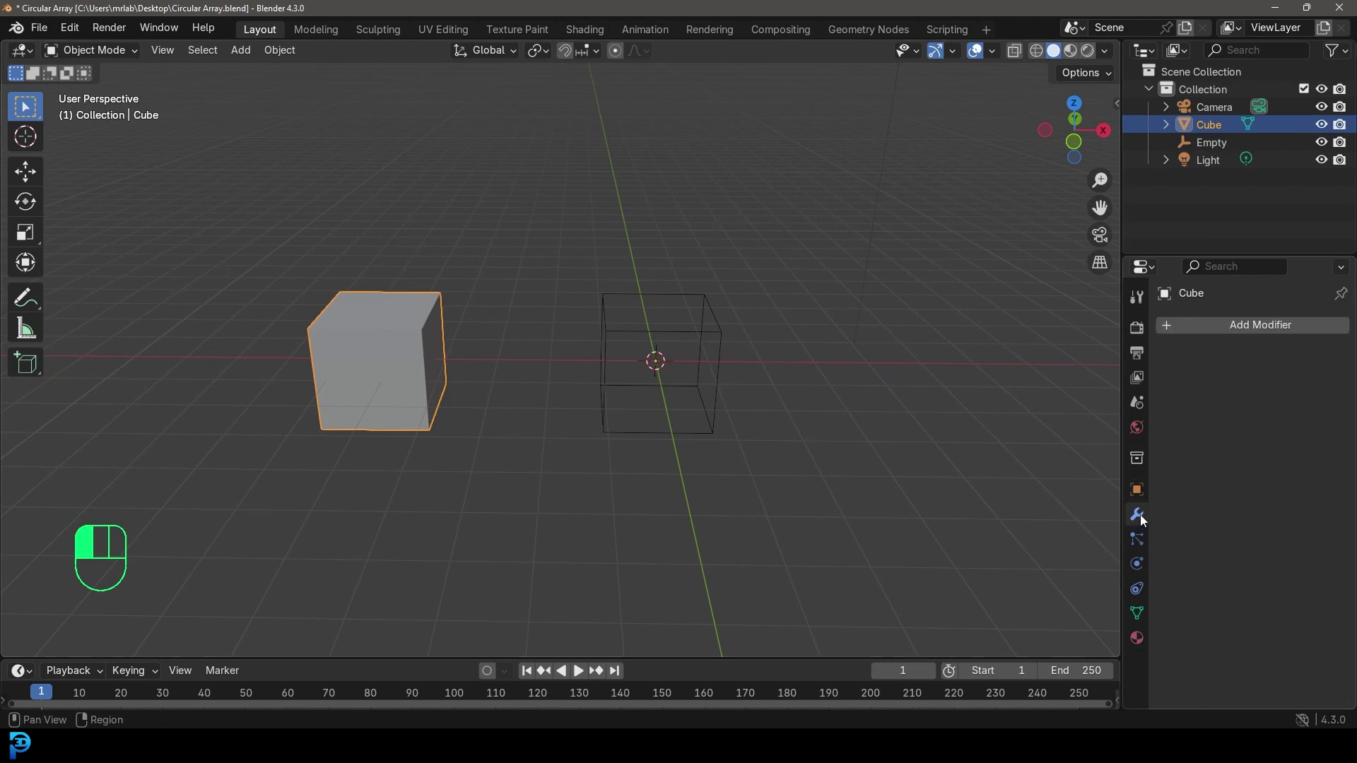
{"action": "left_click", "coordinate": [1231, 325]}
{"action": "left_click", "coordinate": [1171, 322]}
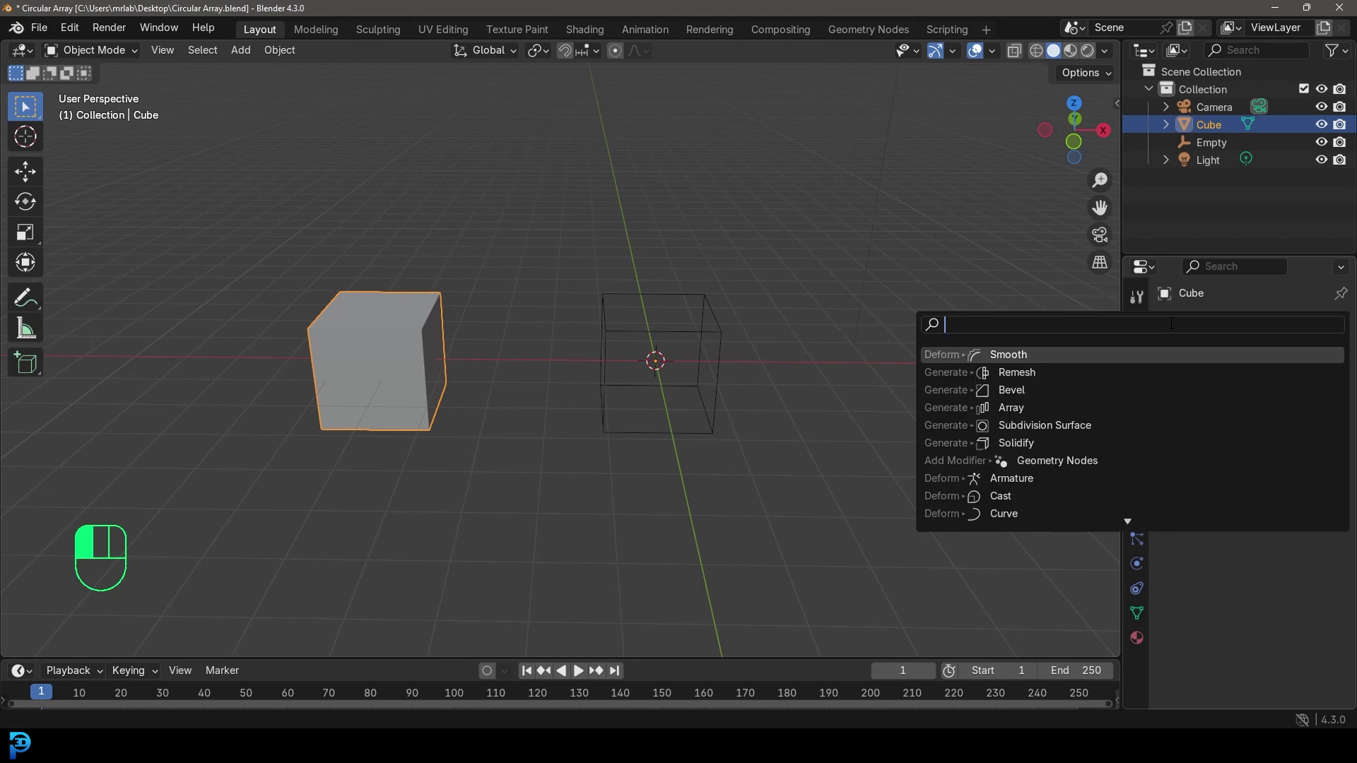
{"action": "type", "text": "arra"}
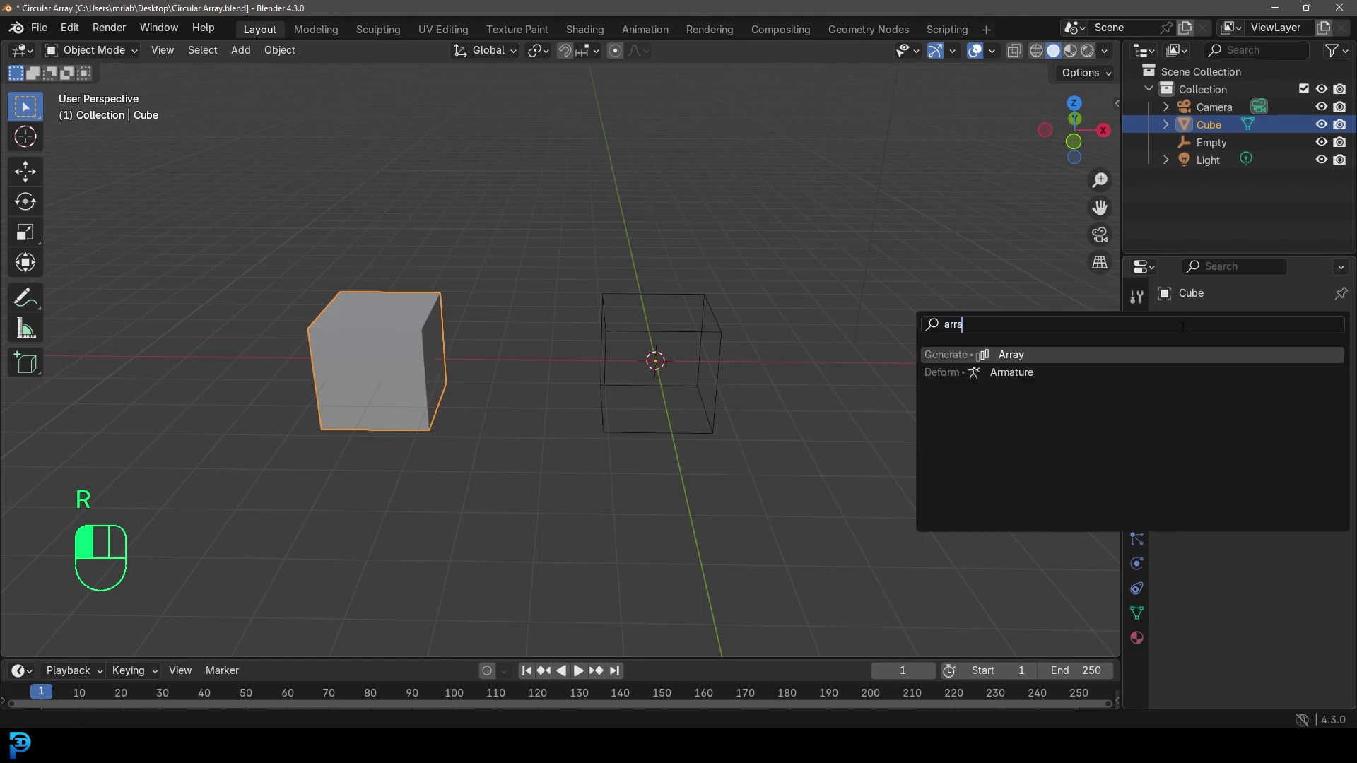
{"action": "left_click", "coordinate": [1069, 352]}
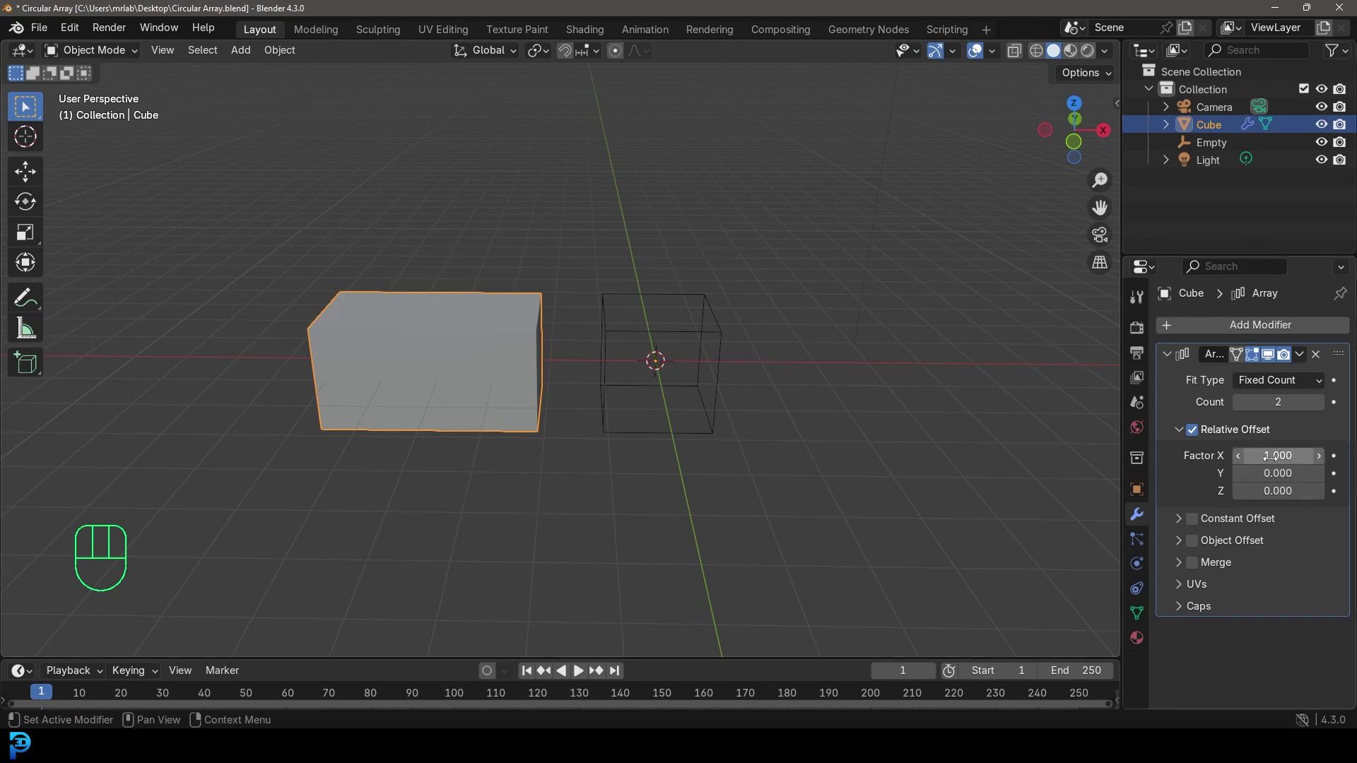
Set the array's relative offset to 0 and pick the Empty as its object offset
{"action": "left_click_drag", "start_coordinate": [1274, 456], "coordinate": [1279, 492]}
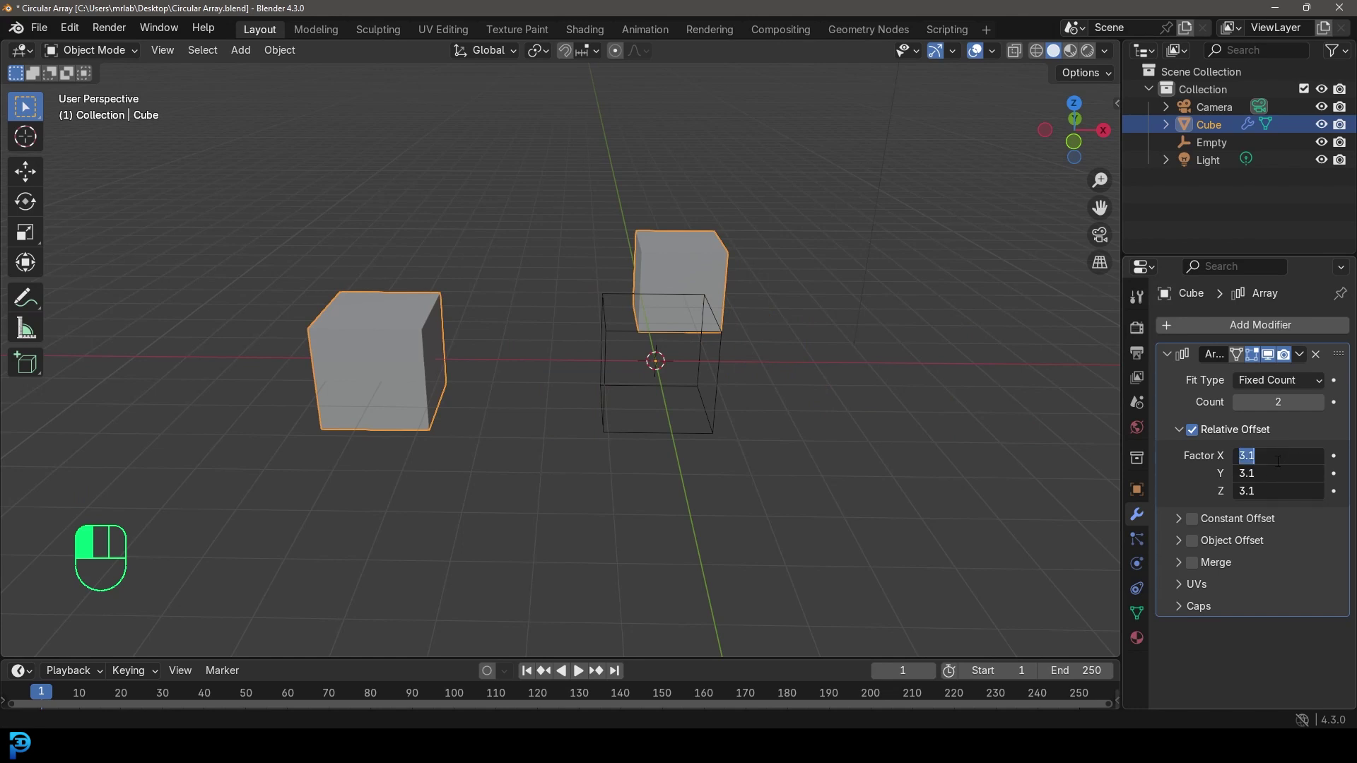
{"action": "type", "text": "0"}
{"action": "key", "text": "Return"}
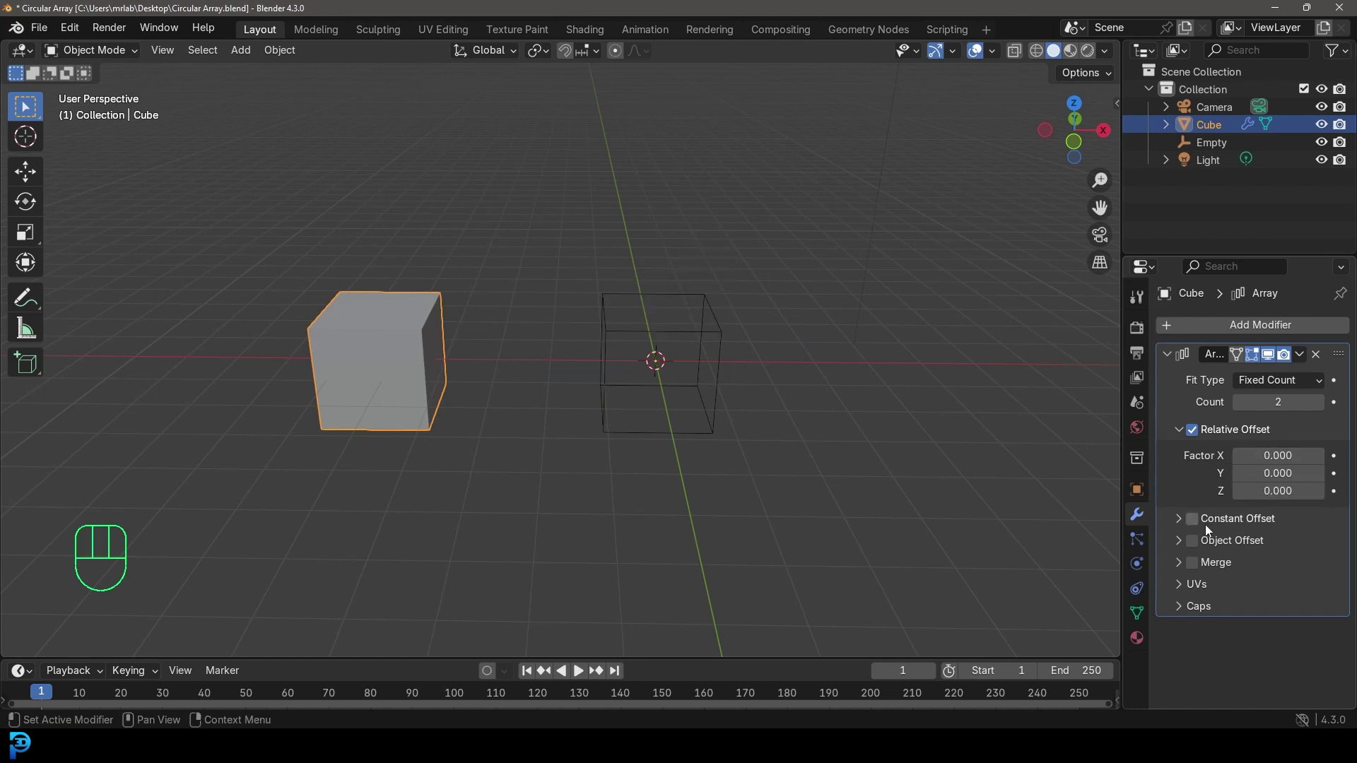
{"action": "left_click", "coordinate": [1192, 541]}
{"action": "left_click", "coordinate": [1180, 540]}
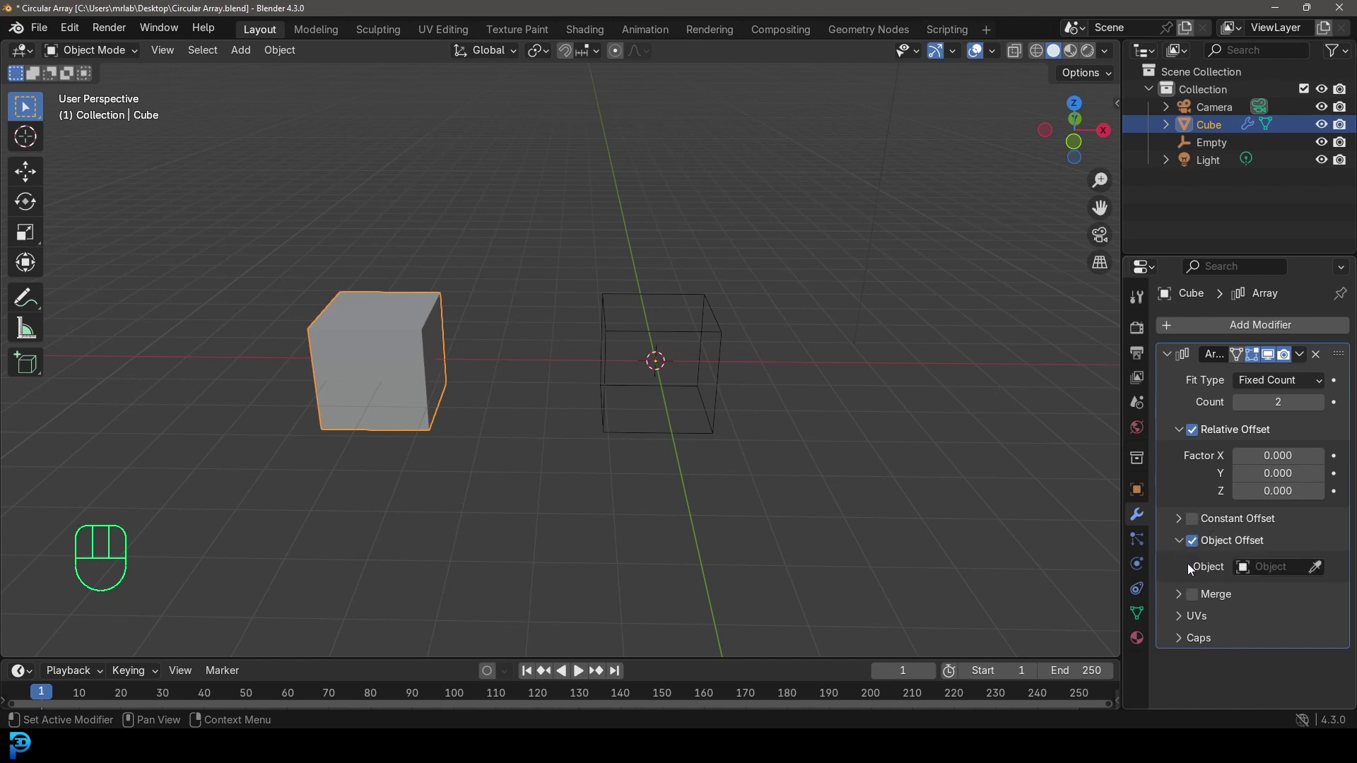
{"action": "left_click", "coordinate": [1316, 570]}
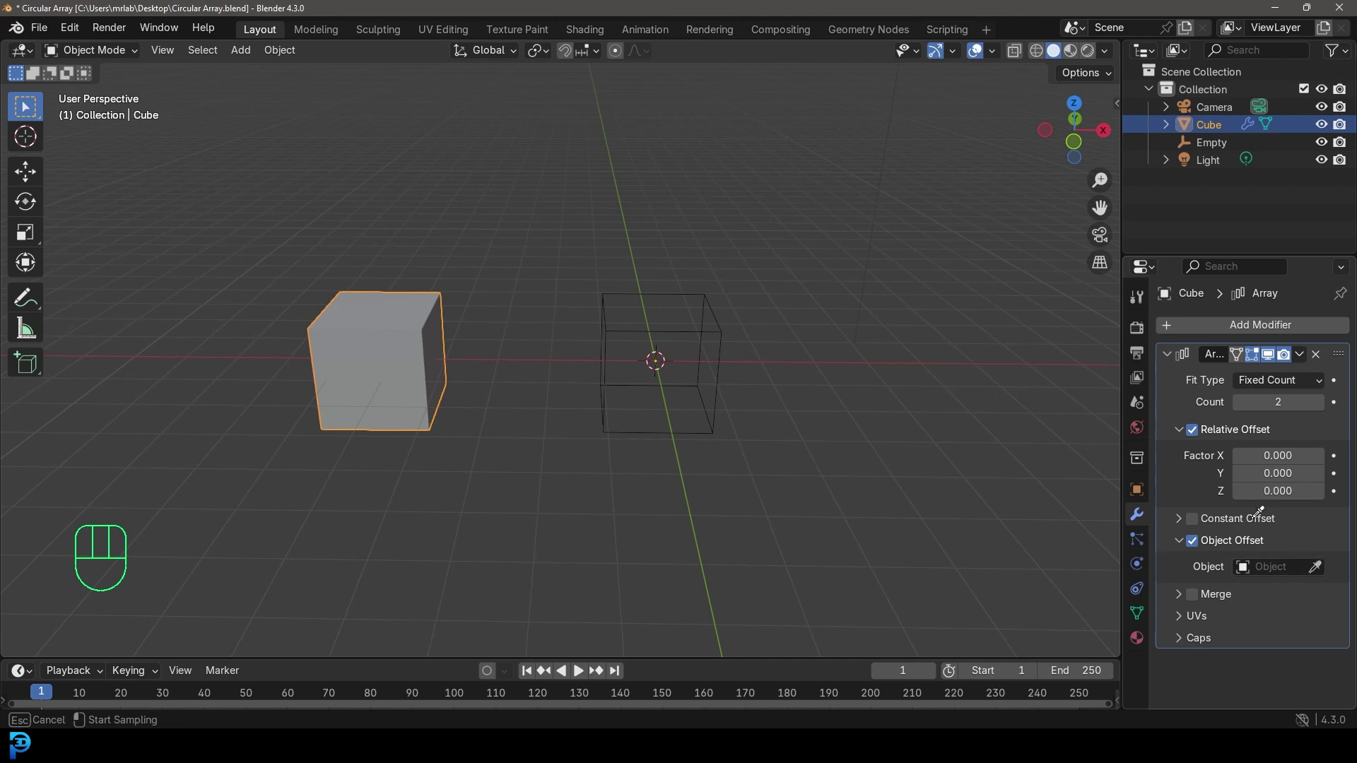
{"action": "left_click", "coordinate": [705, 293]}
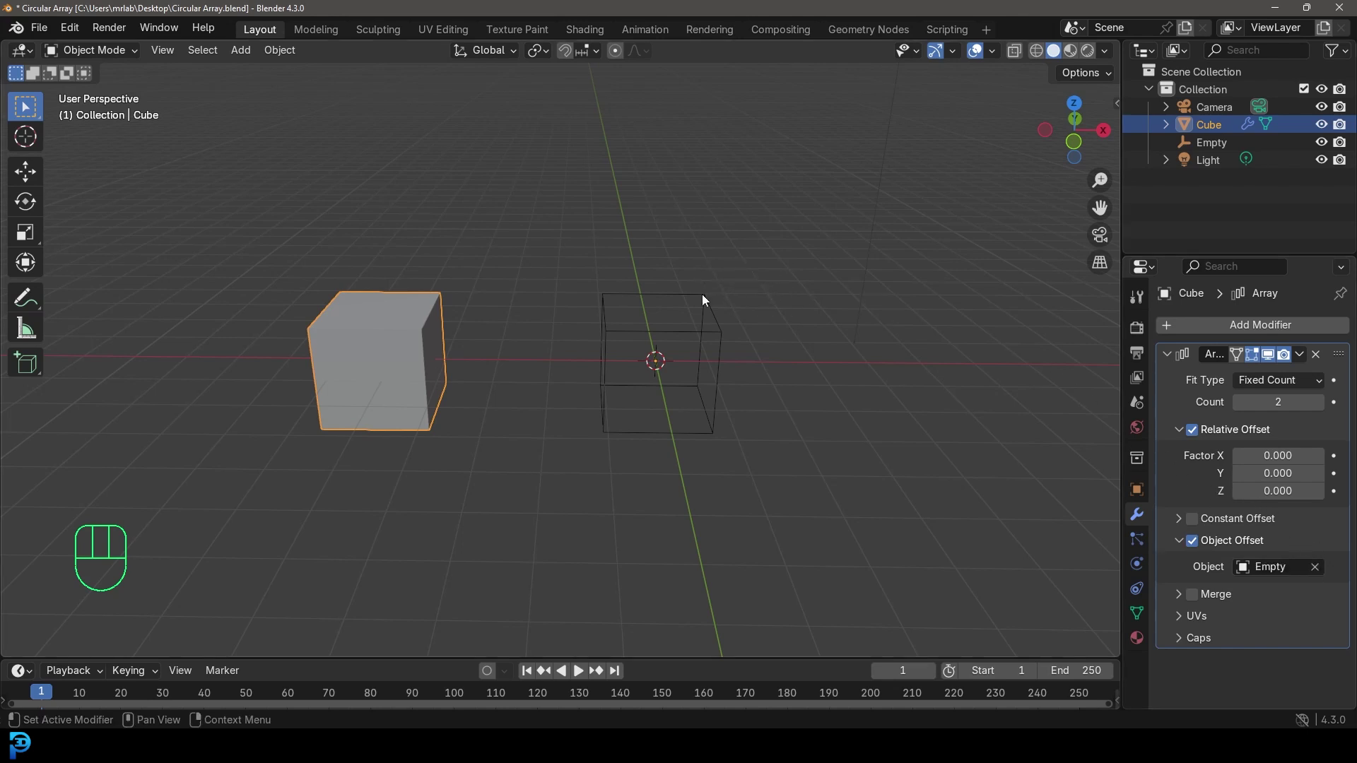
Rotate the Empty about 39° around Z, then reselect the cube
{"action": "left_click", "coordinate": [700, 337]}
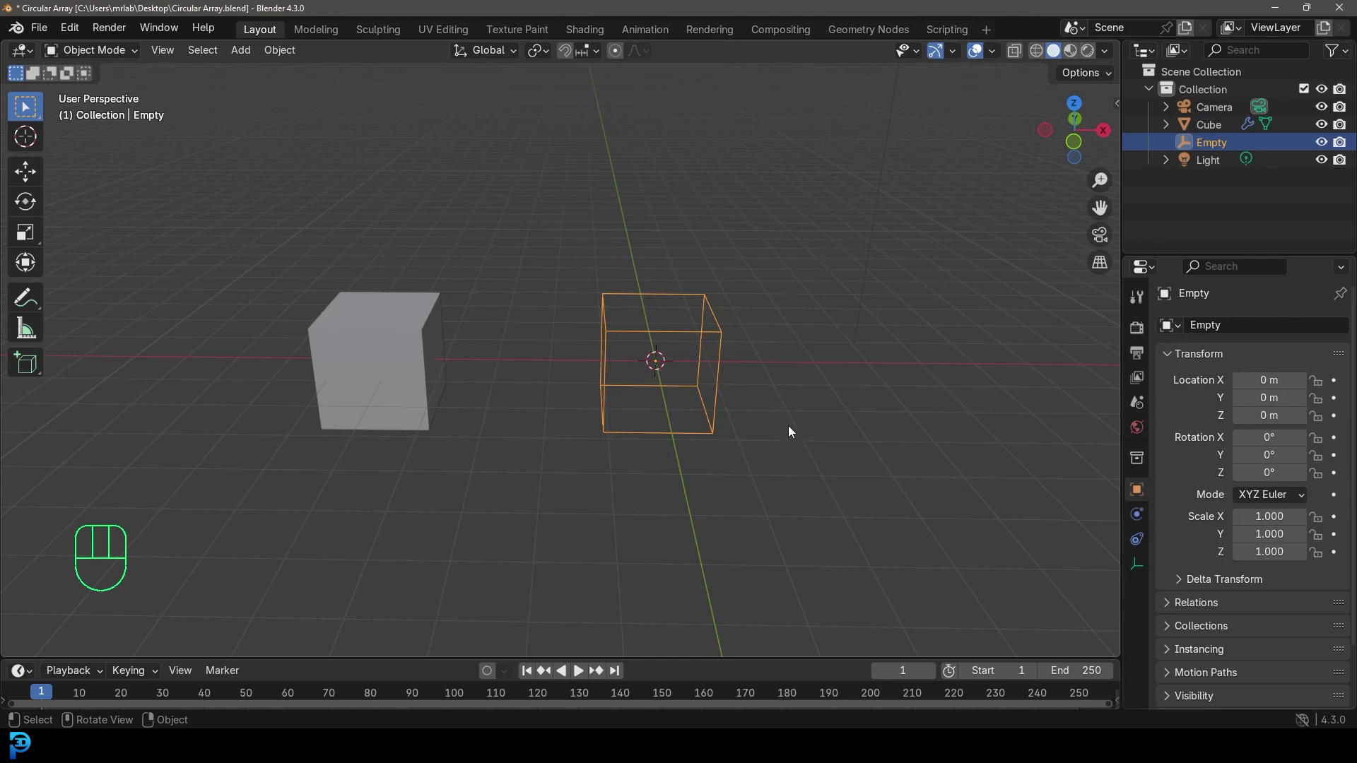
{"action": "key", "text": "r"}
{"action": "key", "text": "z"}
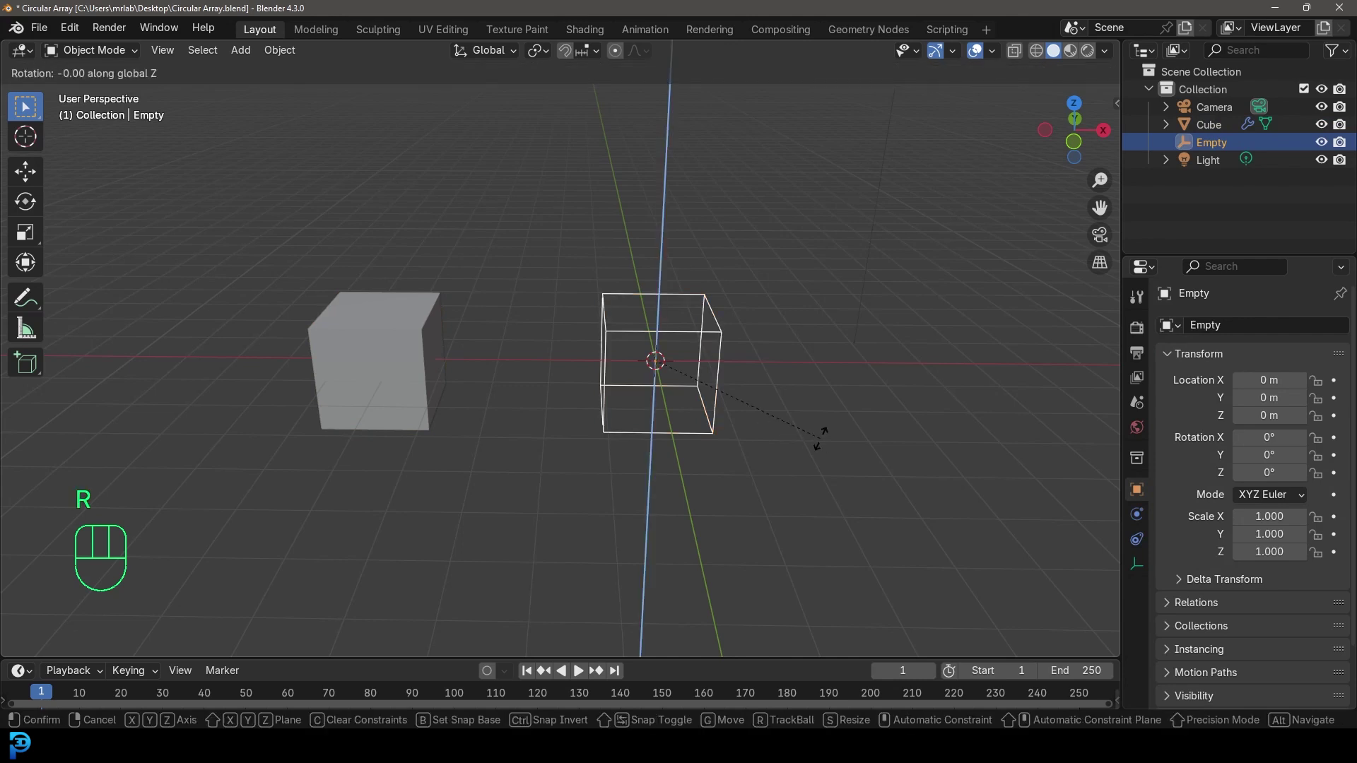
{"action": "left_click", "coordinate": [796, 325]}
{"action": "middle_click_drag", "start_coordinate": [796, 326], "coordinate": [565, 311]}
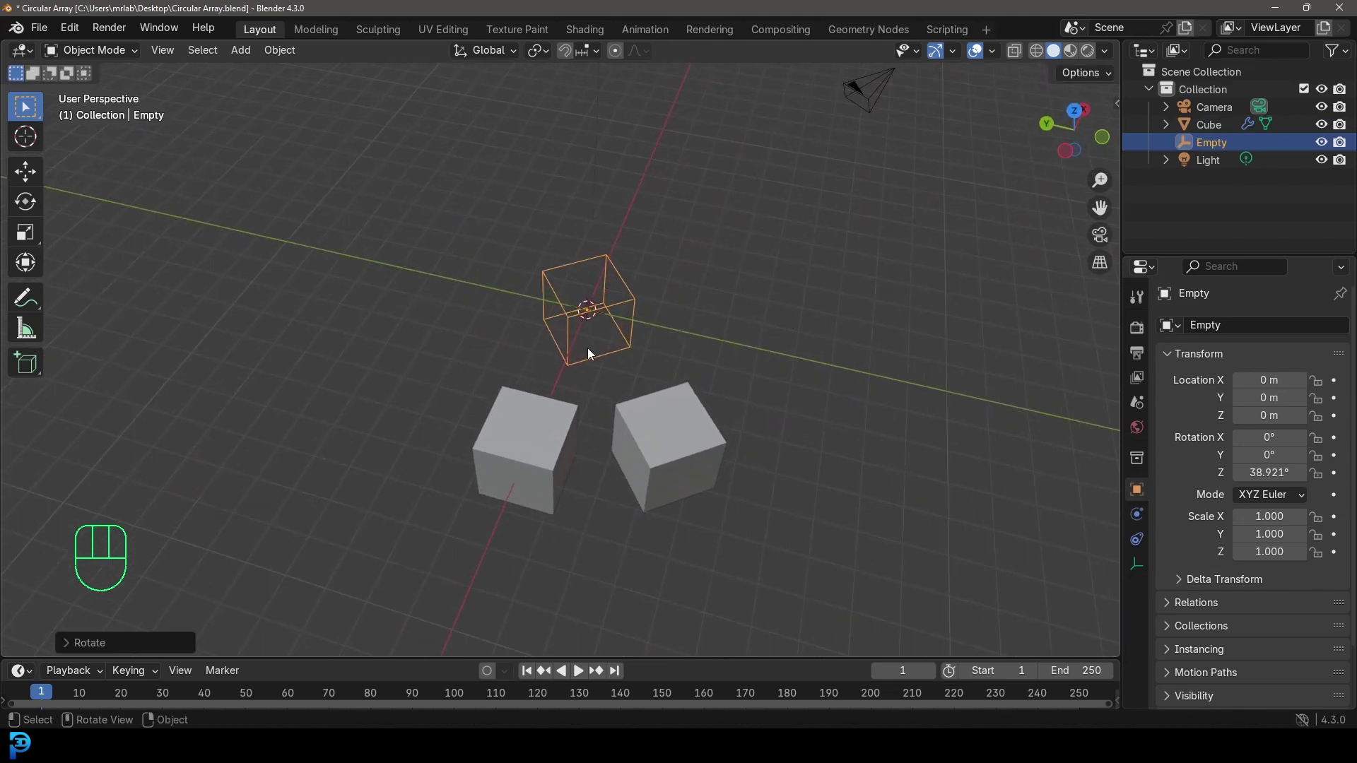
{"action": "left_click", "coordinate": [669, 414]}
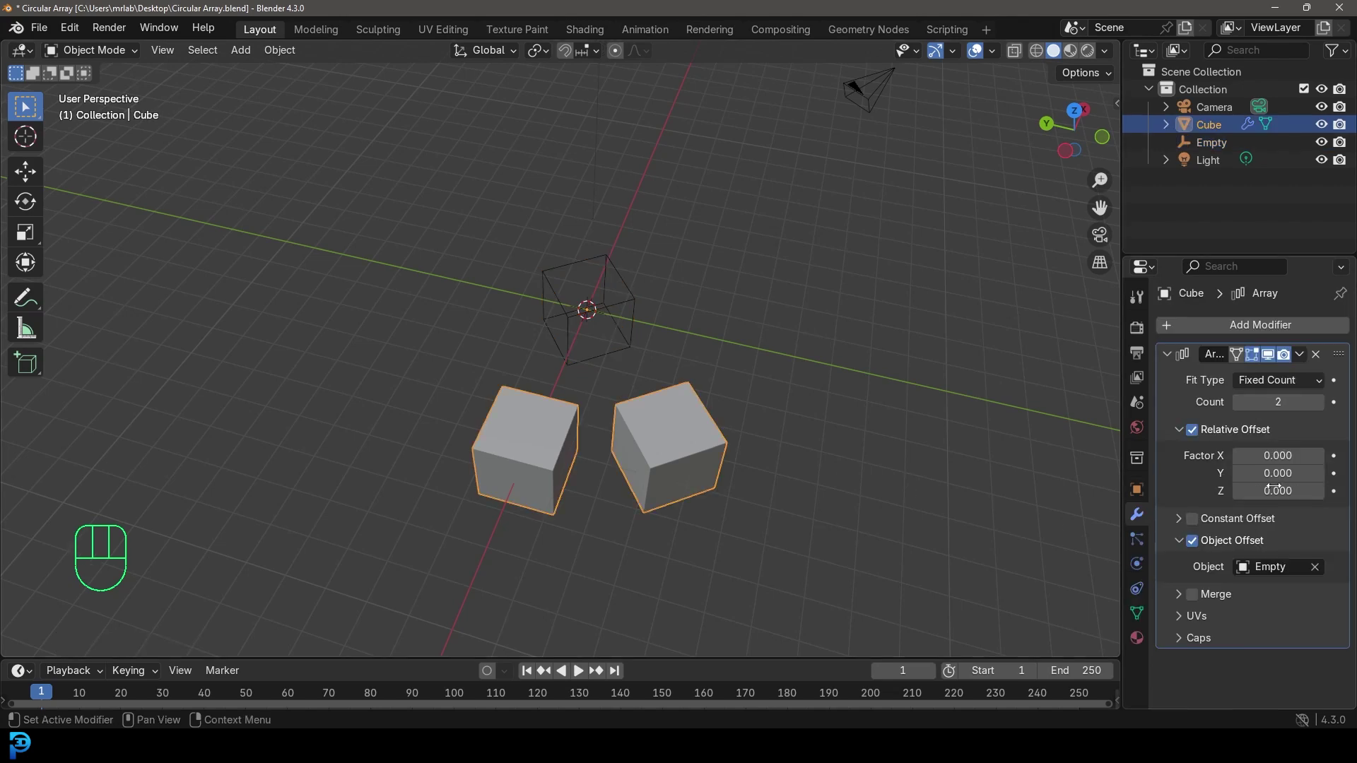
Set the array count to 12, then step it down to 9 to compare
{"action": "left_click", "coordinate": [1279, 402]}
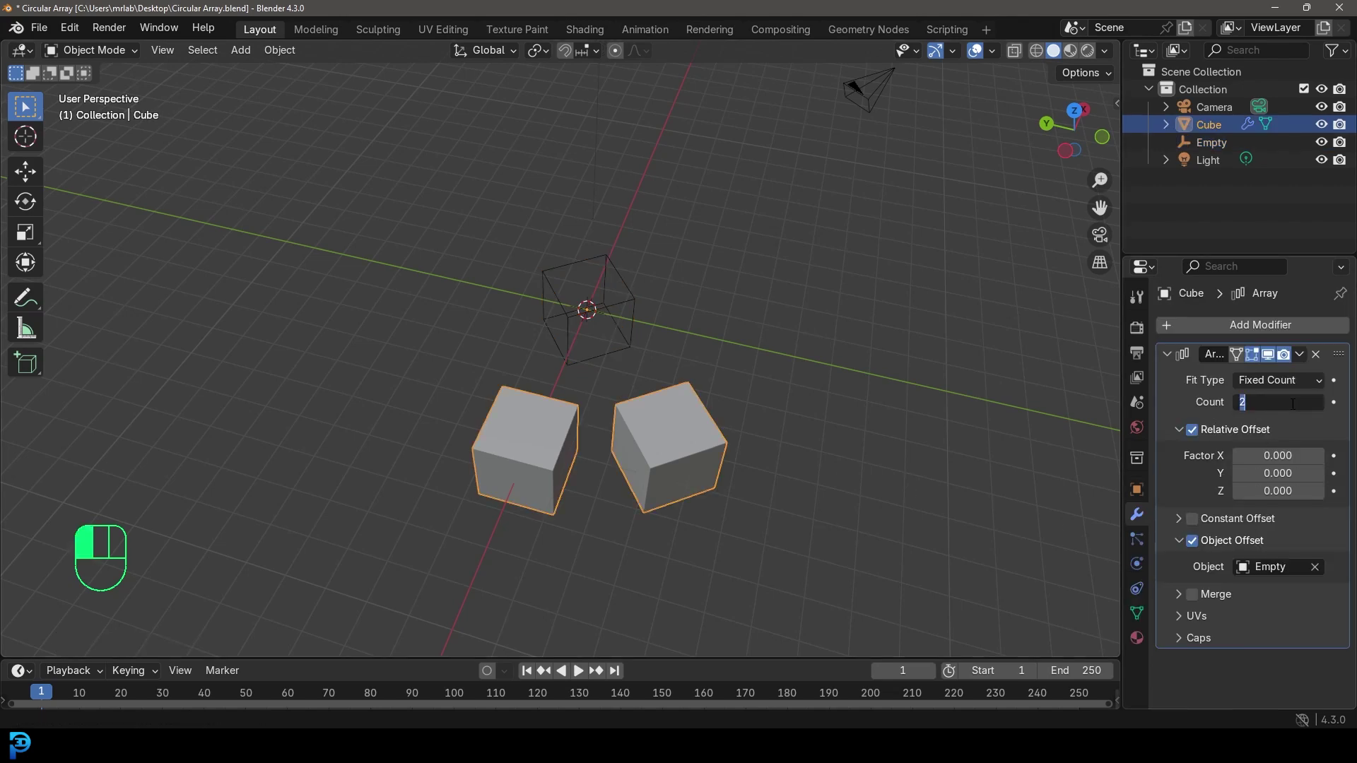
{"action": "type", "text": "12"}
{"action": "key", "text": "Return"}
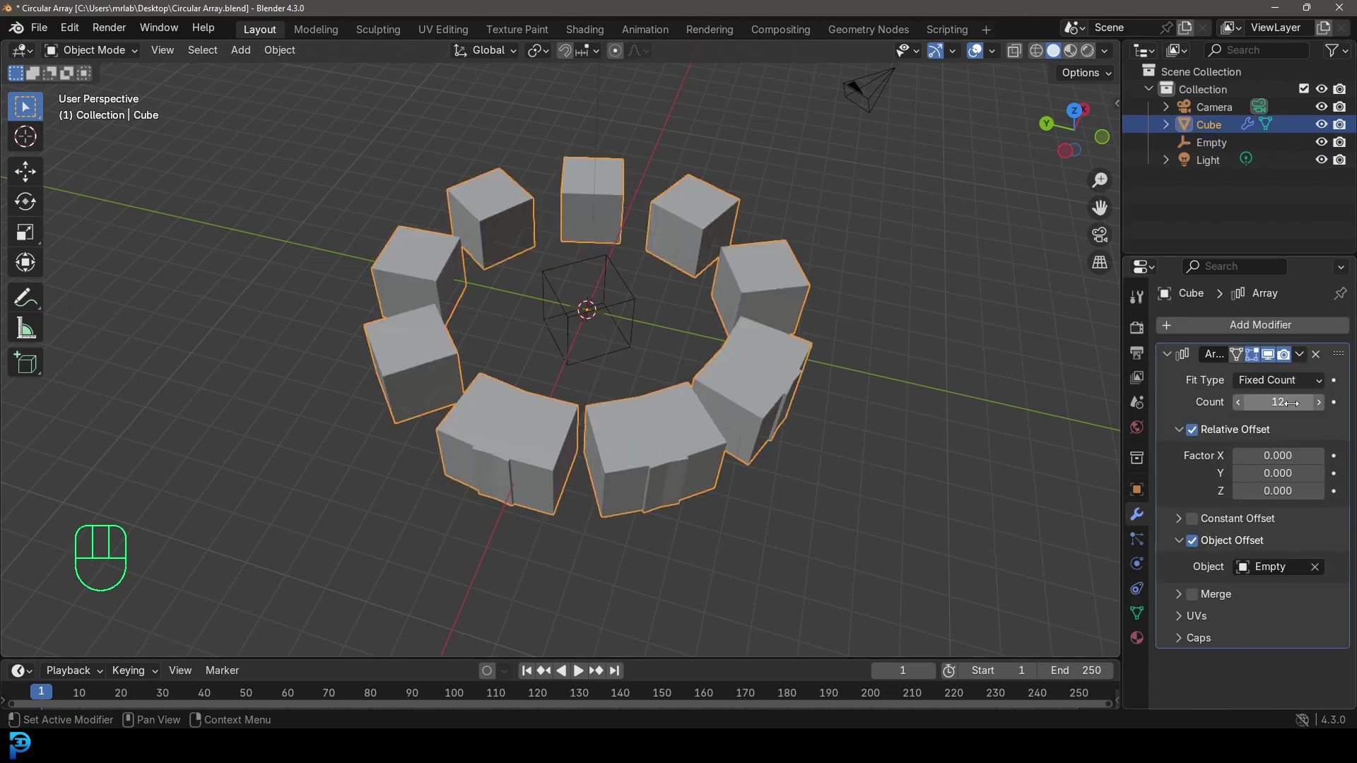
{"action": "middle_click_drag", "start_coordinate": [558, 280], "coordinate": [678, 424]}
{"action": "left_click", "coordinate": [1240, 404]}
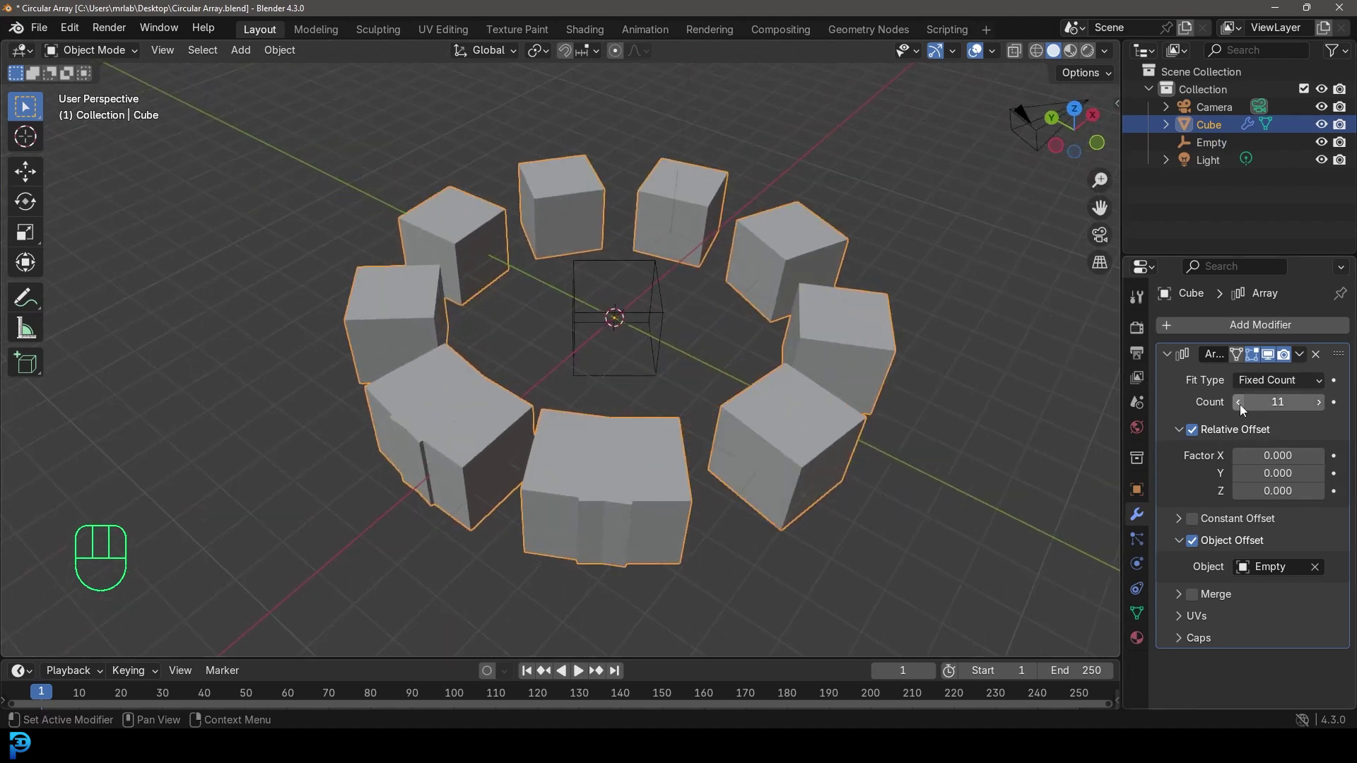
{"action": "left_click", "coordinate": [1240, 404]}
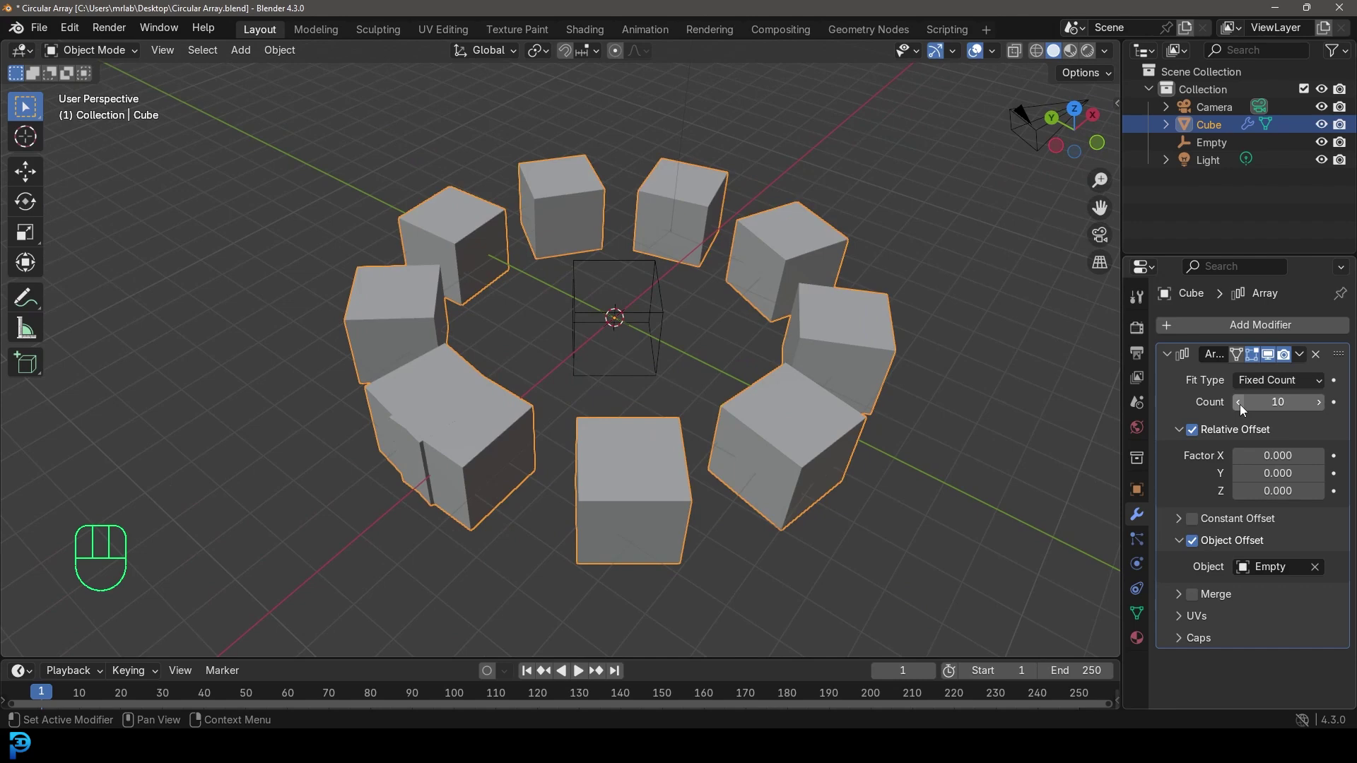
{"action": "left_click", "coordinate": [1240, 405]}
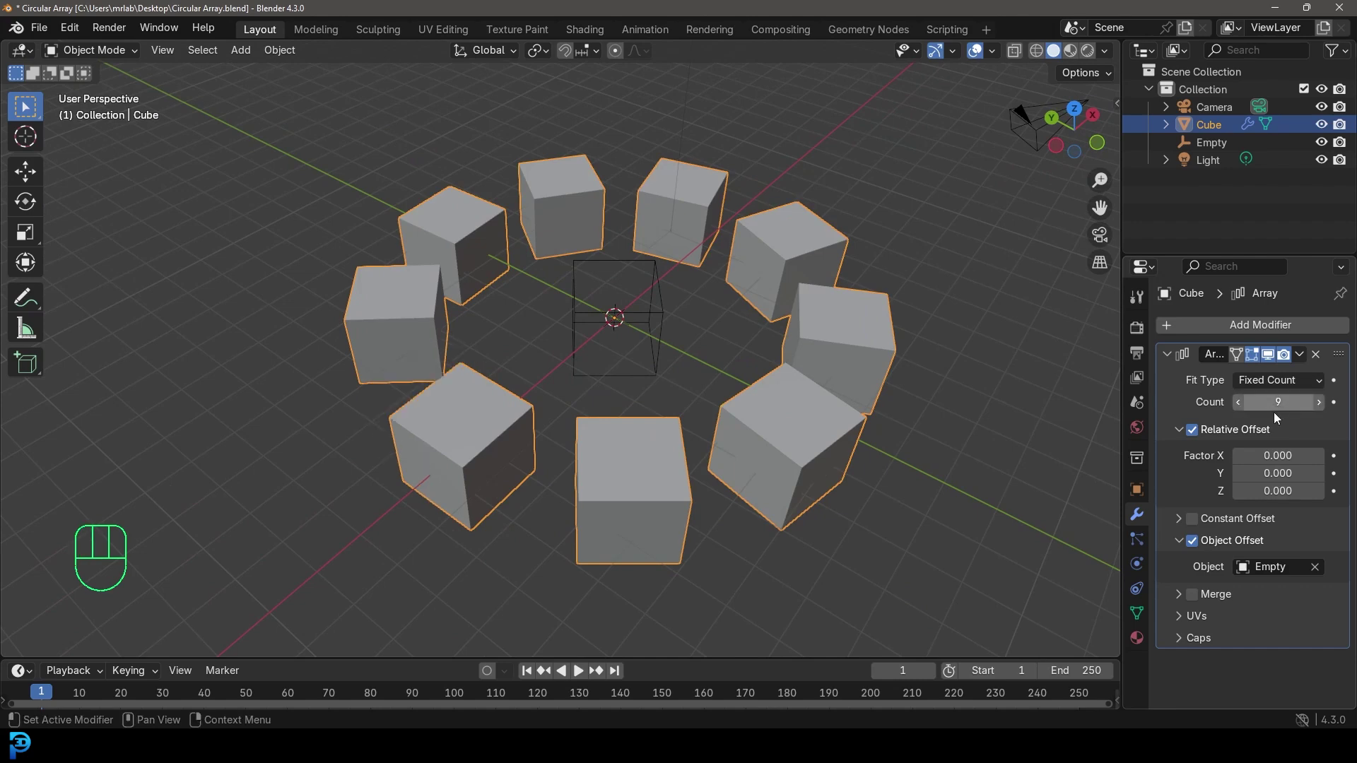
{"action": "middle_click_drag", "start_coordinate": [848, 414], "coordinate": [617, 365]}
{"action": "mouse_move", "coordinate": [617, 364]}
{"action": "middle_mouse_down", "text": "shift"}
{"action": "mouse_move", "coordinate": [625, 393]}
{"action": "mouse_move", "coordinate": [642, 361]}
{"action": "middle_mouse_up", "text": "shift"}
{"action": "scroll", "coordinate": [650, 400], "scroll_direction": "up", "scroll_amount": 2}
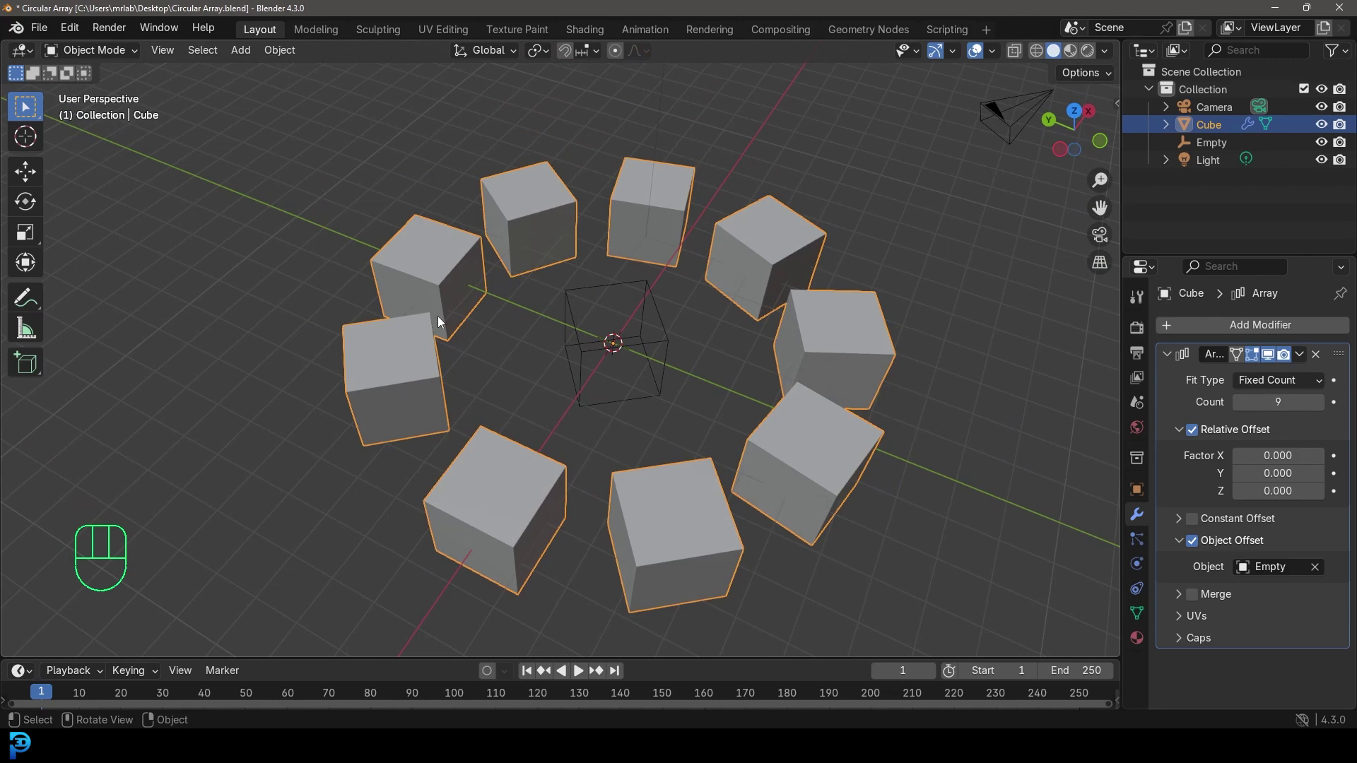
{"action": "middle_click_drag", "start_coordinate": [999, 502], "coordinate": [990, 473]}
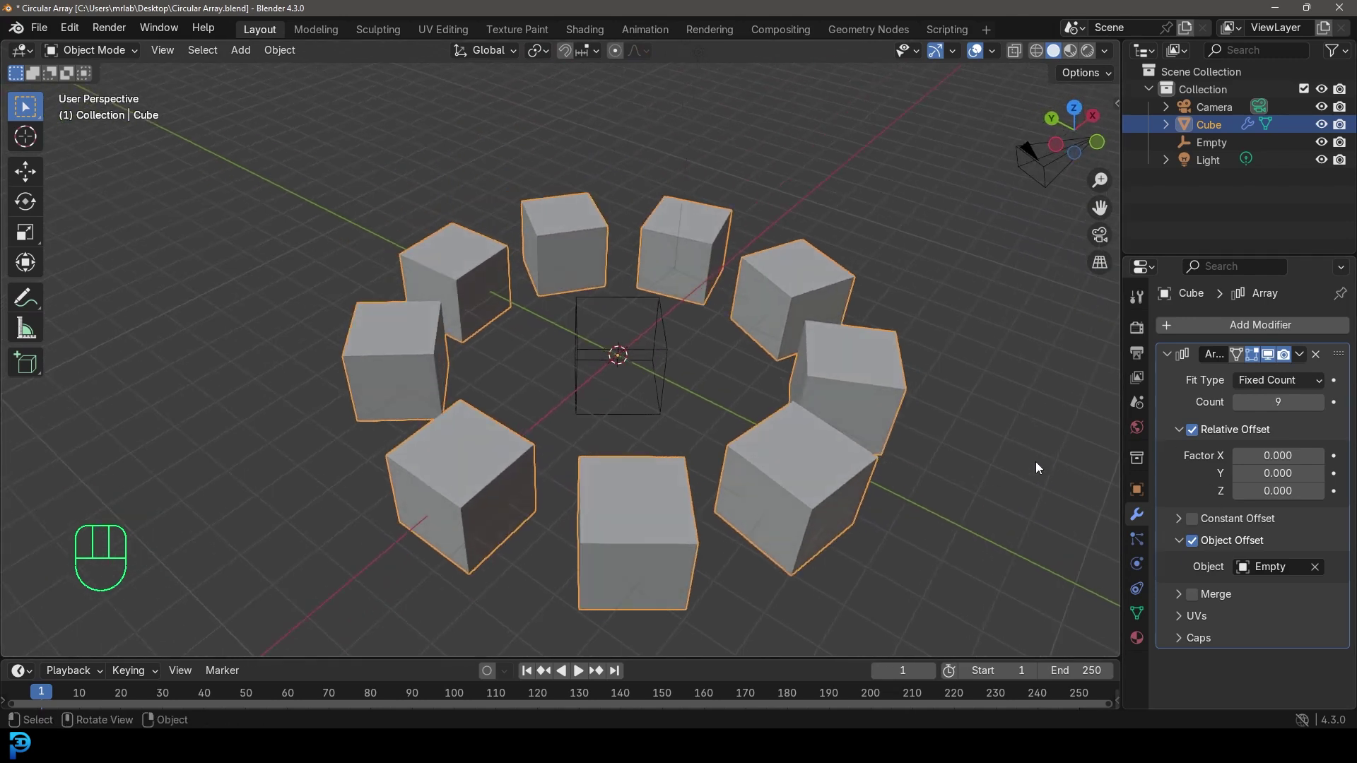
Set the count back to 12 and open Calculator to begin entering 360
{"action": "left_click", "coordinate": [1274, 402]}
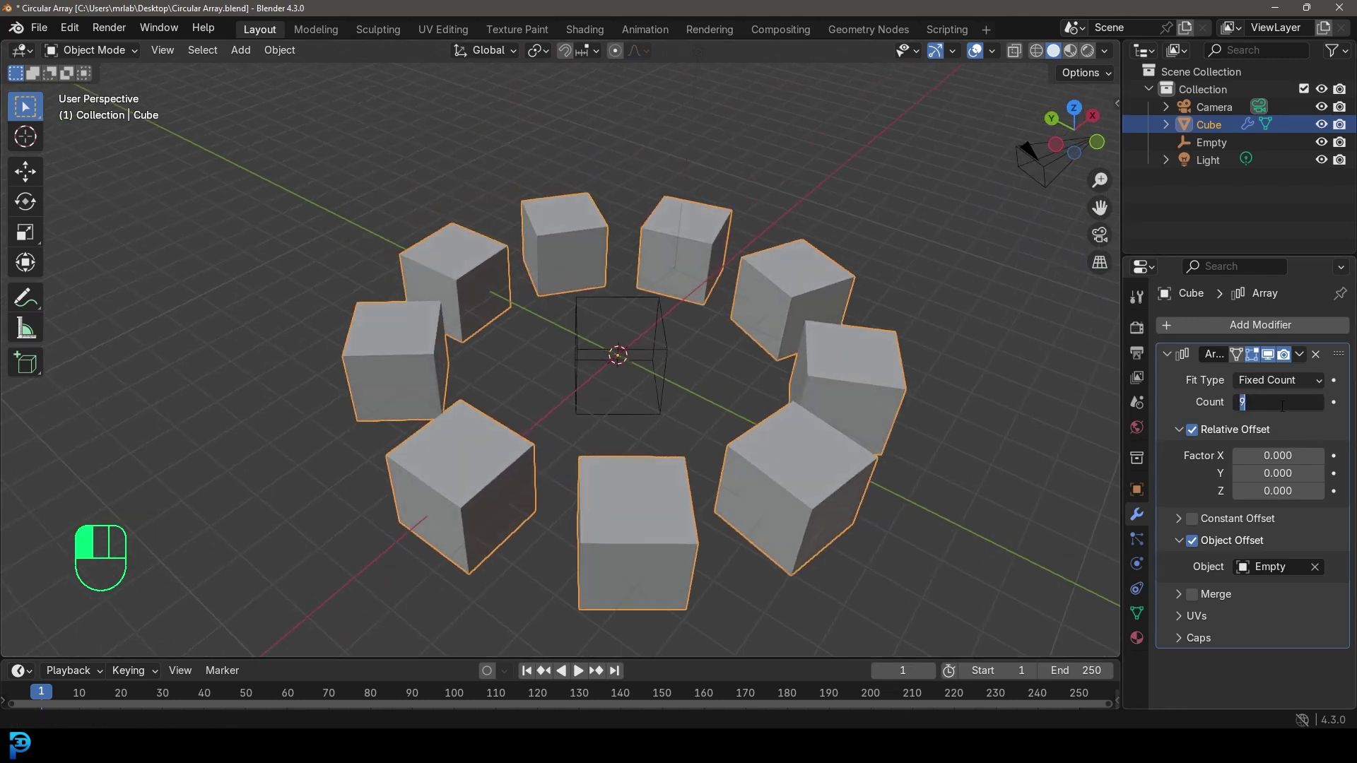
{"action": "type", "text": "12"}
{"action": "key", "text": "Return"}
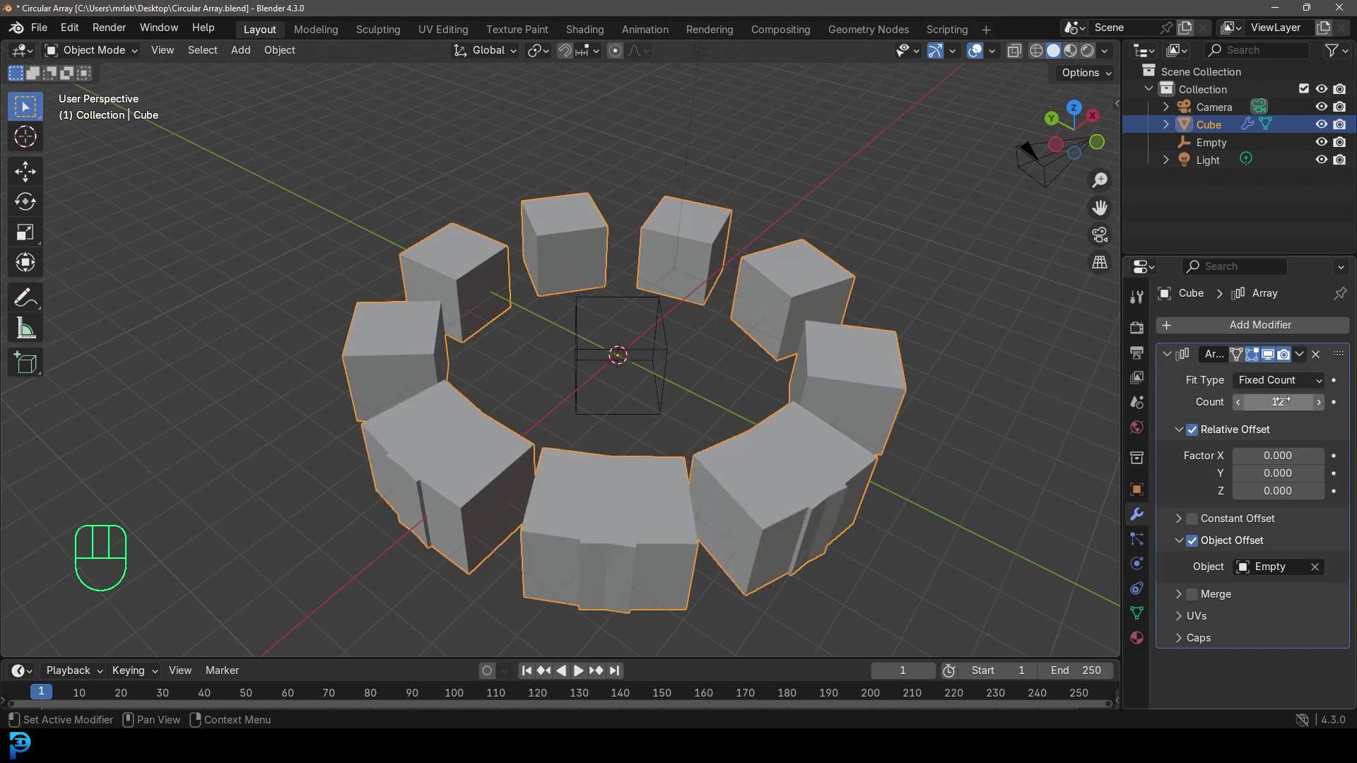
{"action": "middle_click_drag", "start_coordinate": [978, 367], "coordinate": [977, 366]}
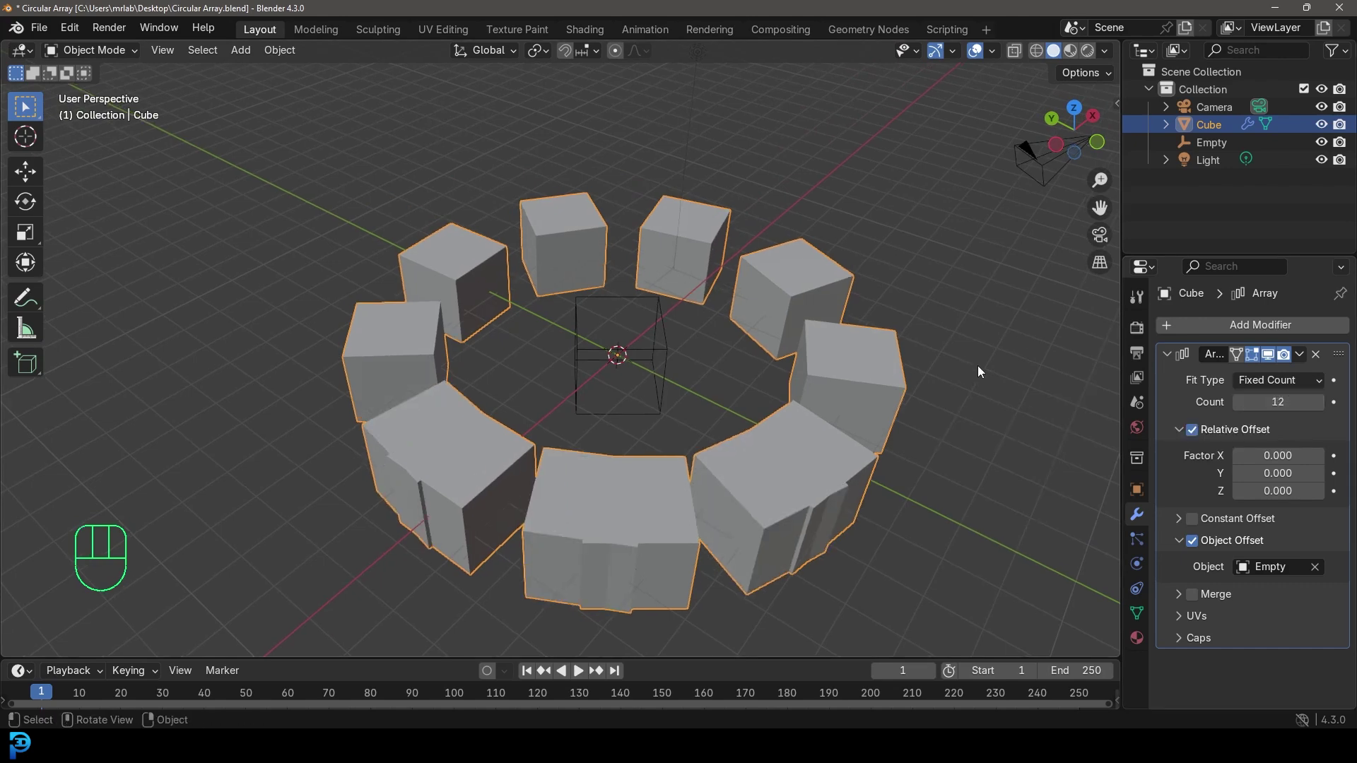
{"action": "key", "text": "XF86Calculator"}
{"action": "left_click_drag", "start_coordinate": [313, 232], "coordinate": [609, 210]}
{"action": "left_click", "coordinate": [488, 508]}
Compute 360 ÷ 12 = 30 in Calculator, then close it
{"action": "left_click", "coordinate": [500, 471]}
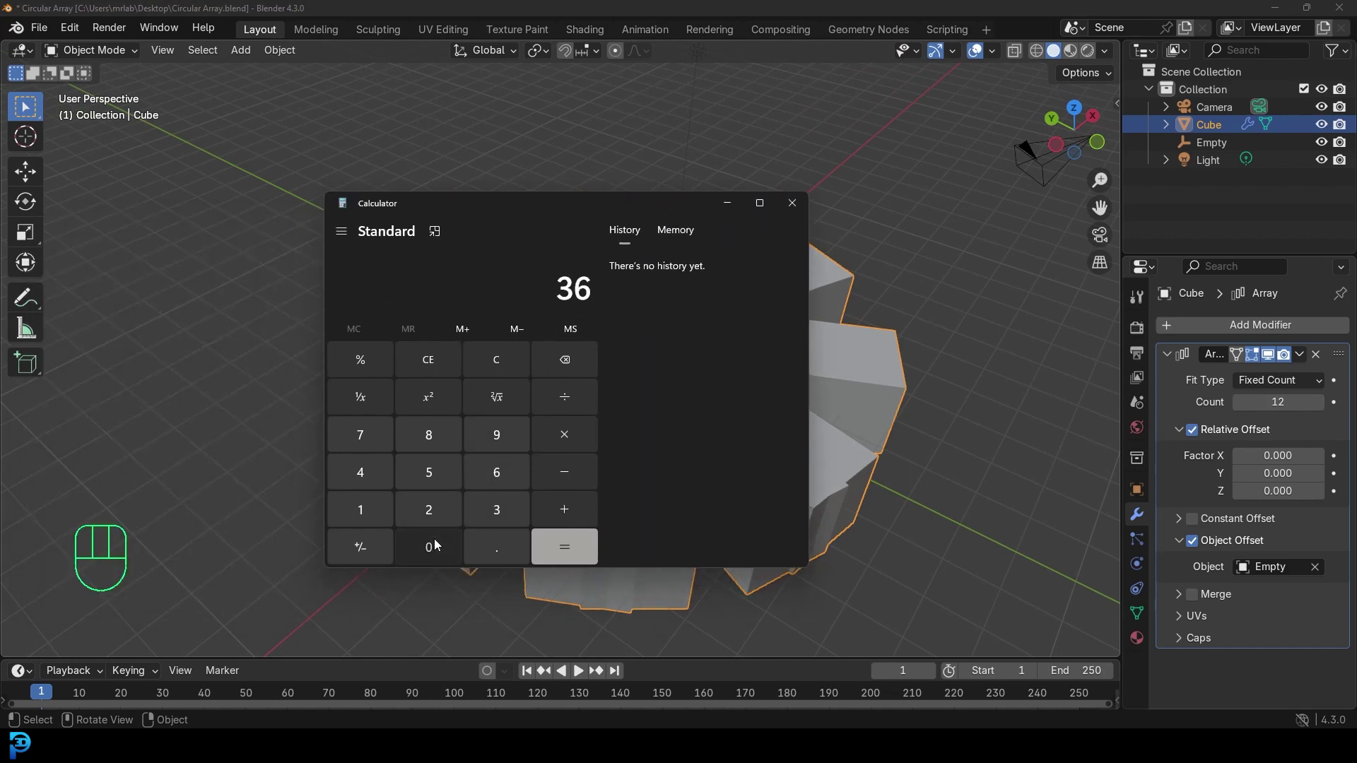
{"action": "left_click", "coordinate": [428, 546]}
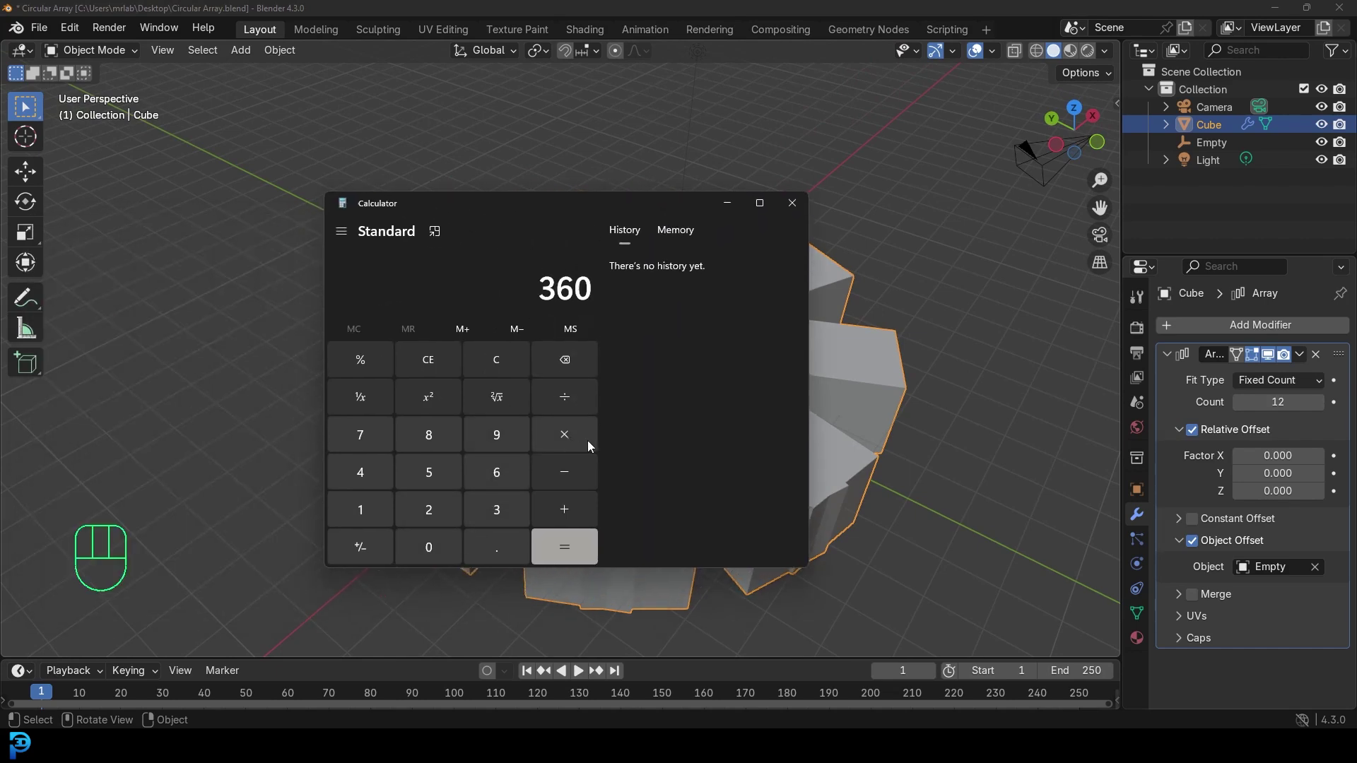
{"action": "left_click", "coordinate": [568, 396]}
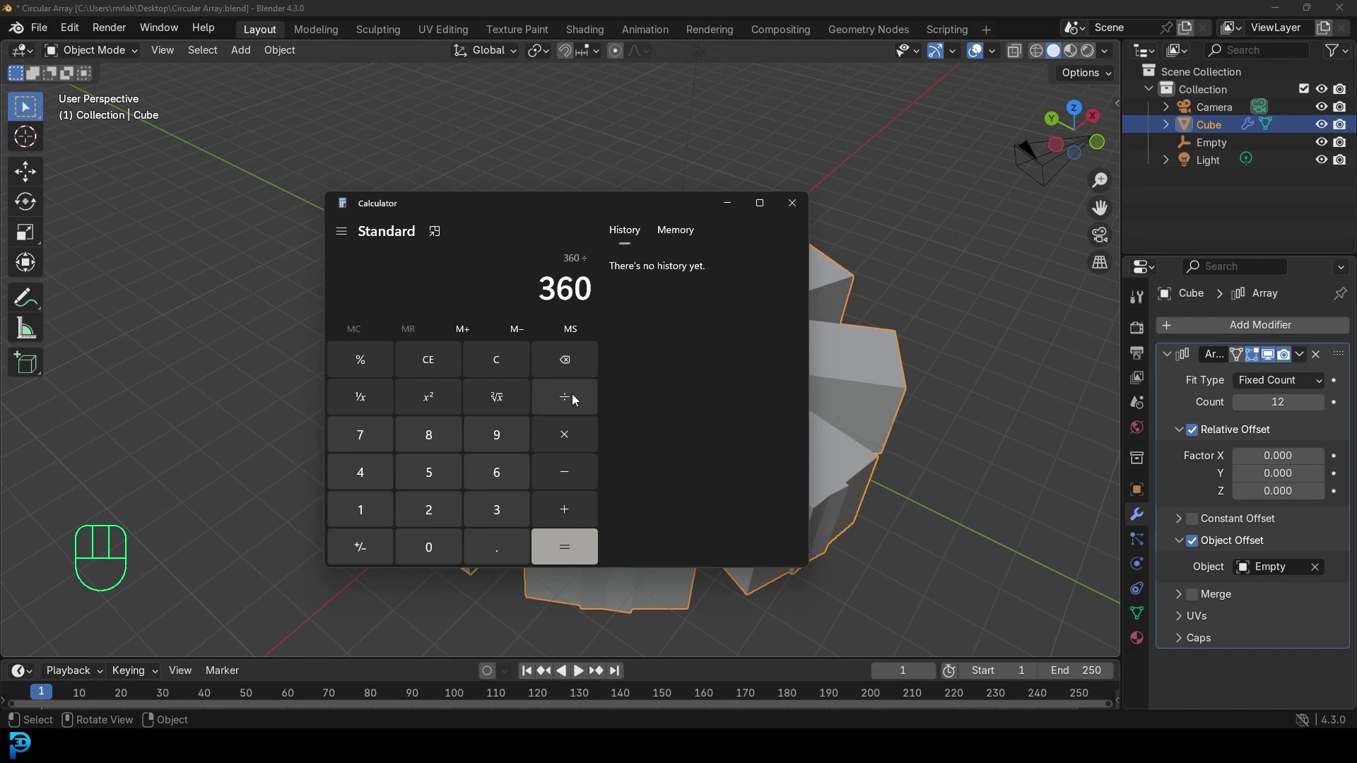
{"action": "left_click", "coordinate": [357, 510]}
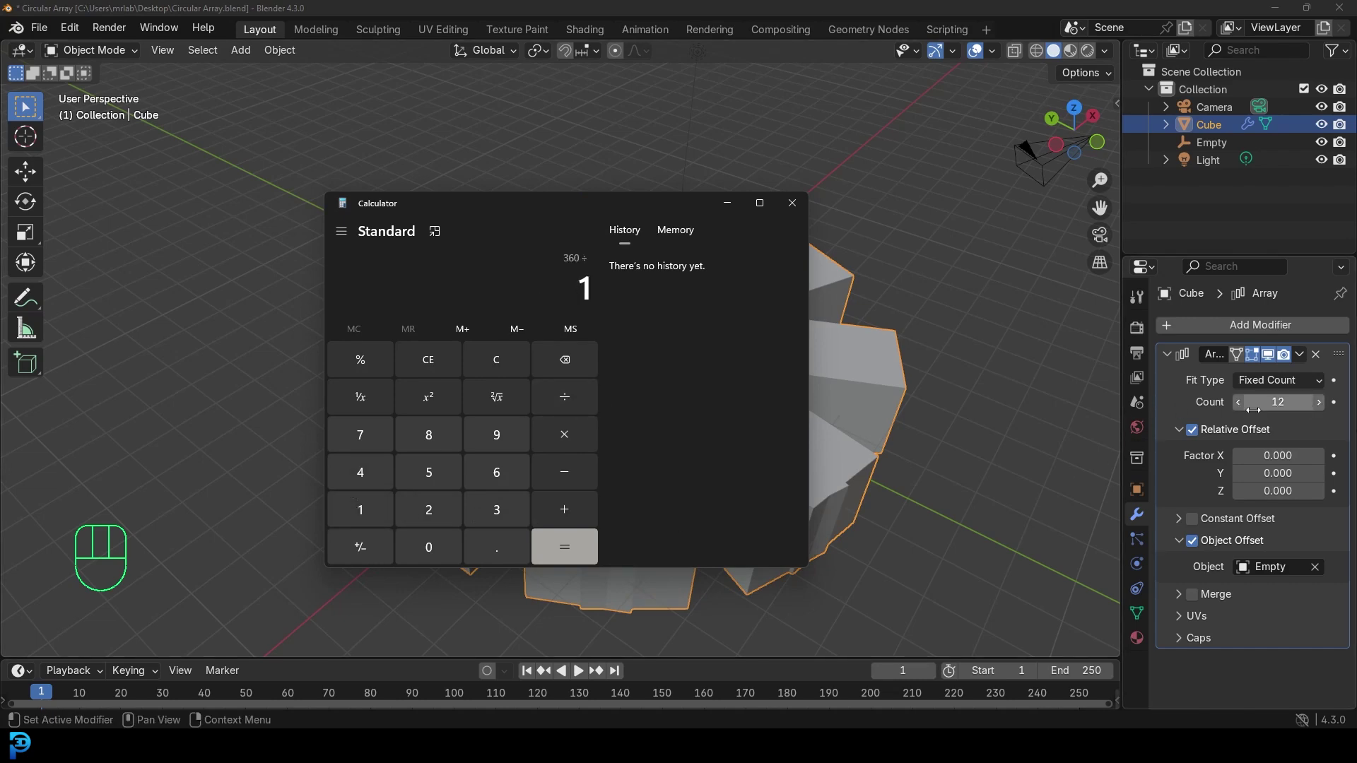
{"action": "left_click", "coordinate": [429, 508]}
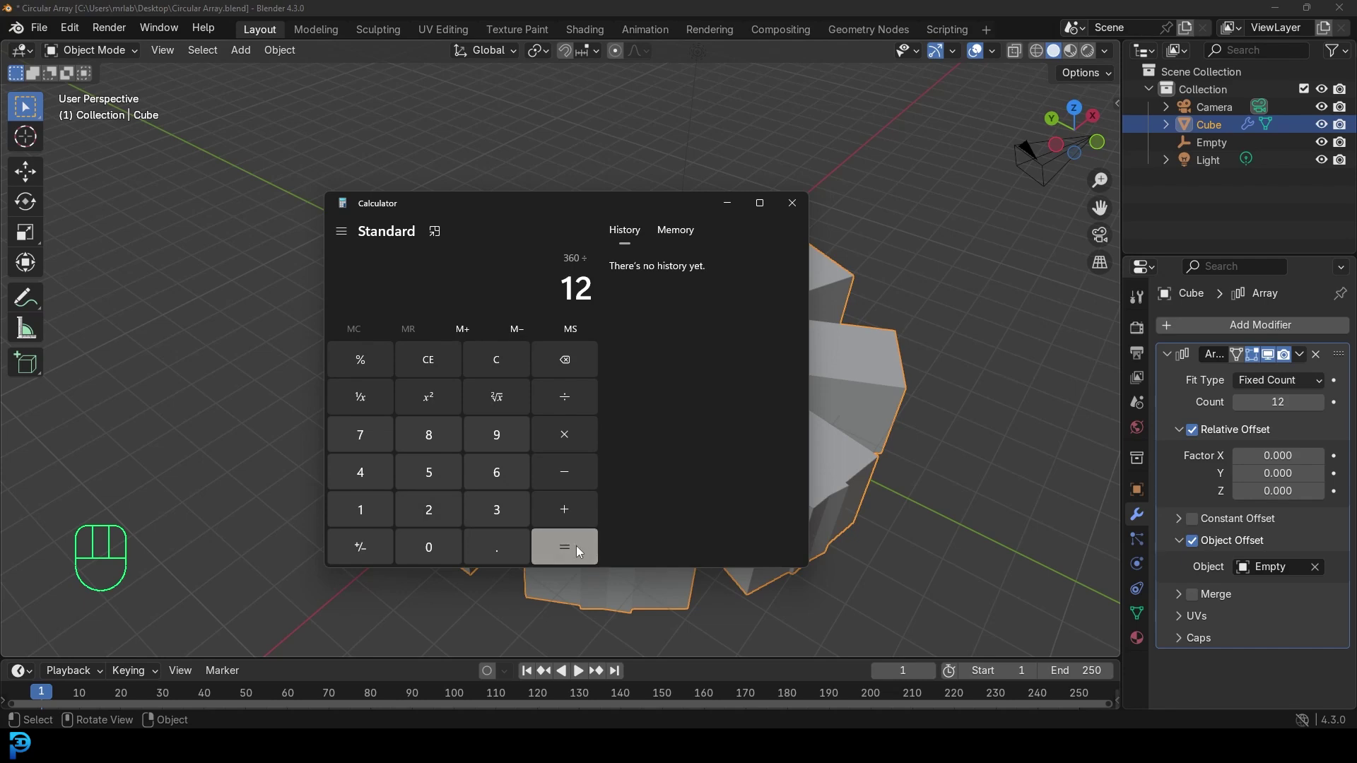
{"action": "left_click", "coordinate": [575, 546]}
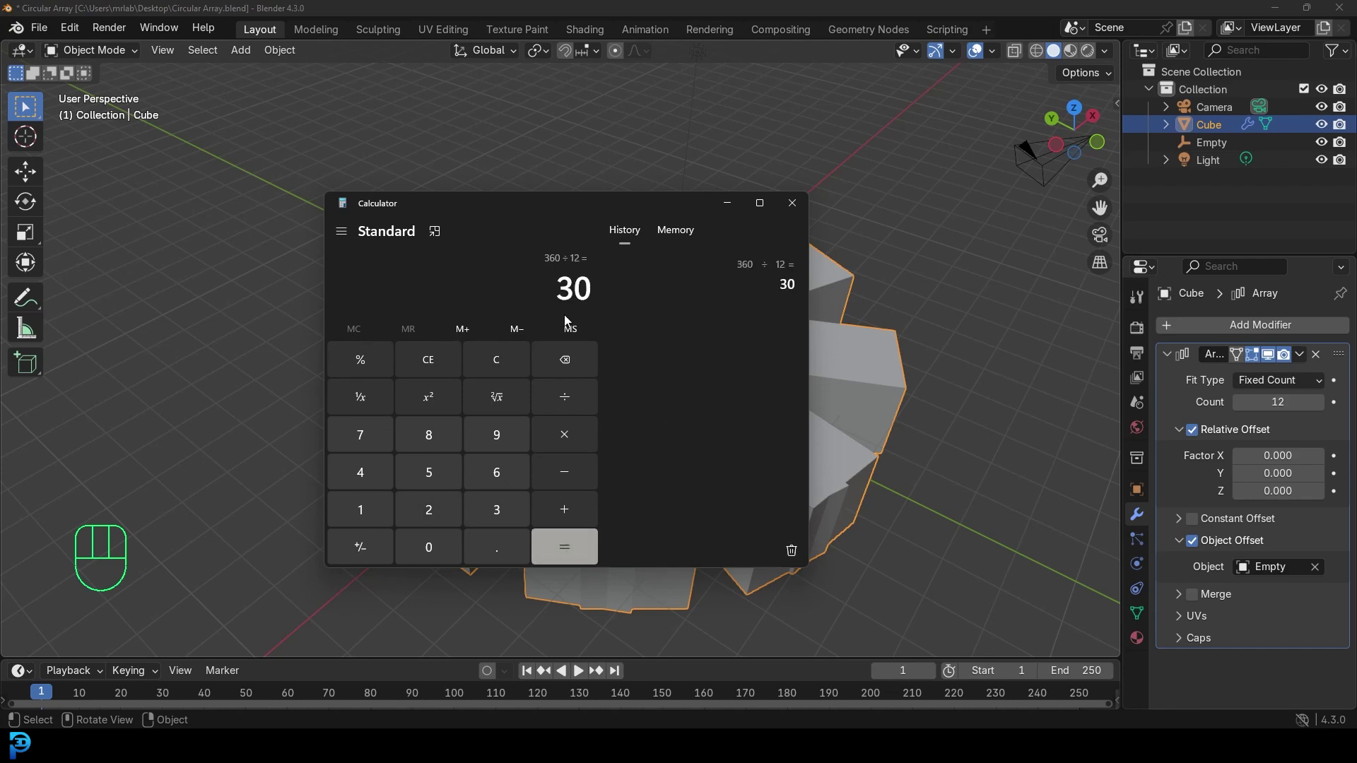
{"action": "left_click", "coordinate": [791, 203]}
Enter 30 as the Empty's Z rotation in the side panel's Item tab
{"action": "left_click", "coordinate": [585, 351]}
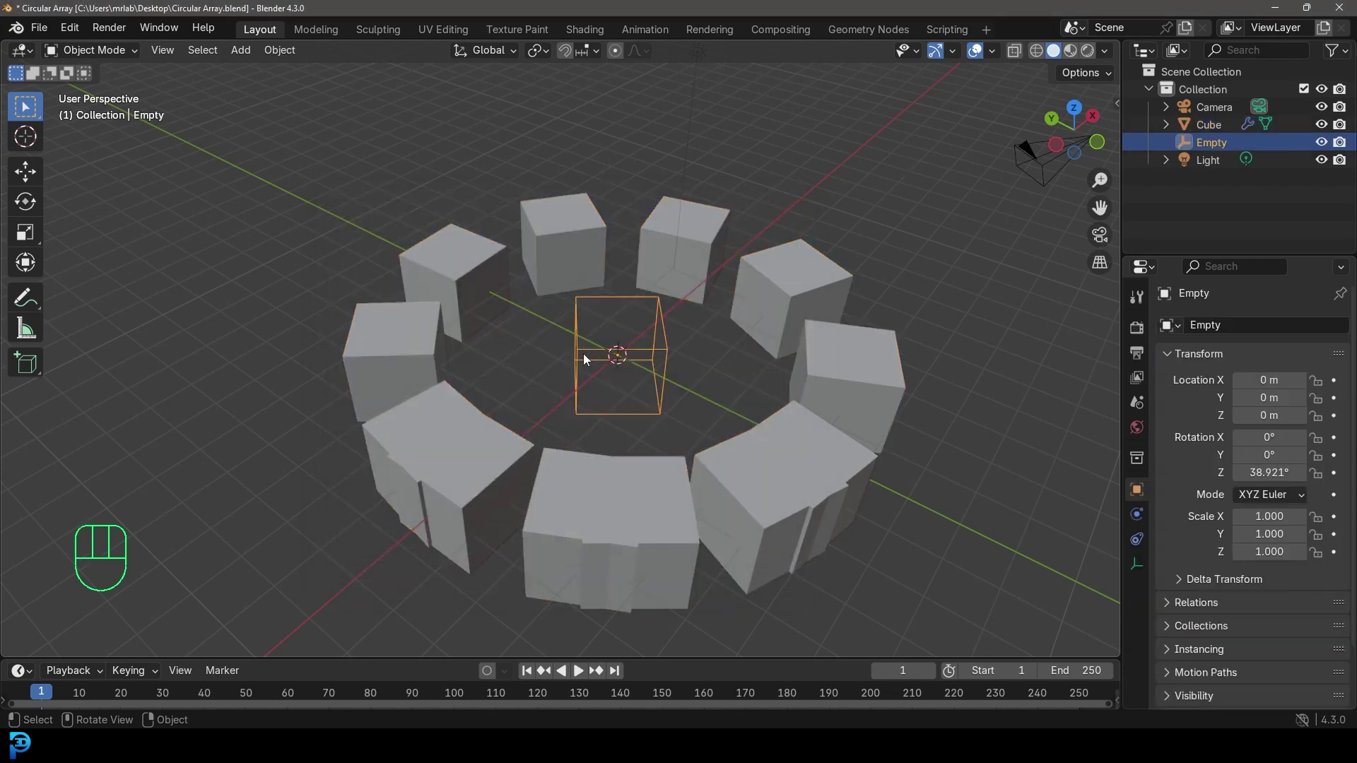
{"action": "key", "text": "n"}
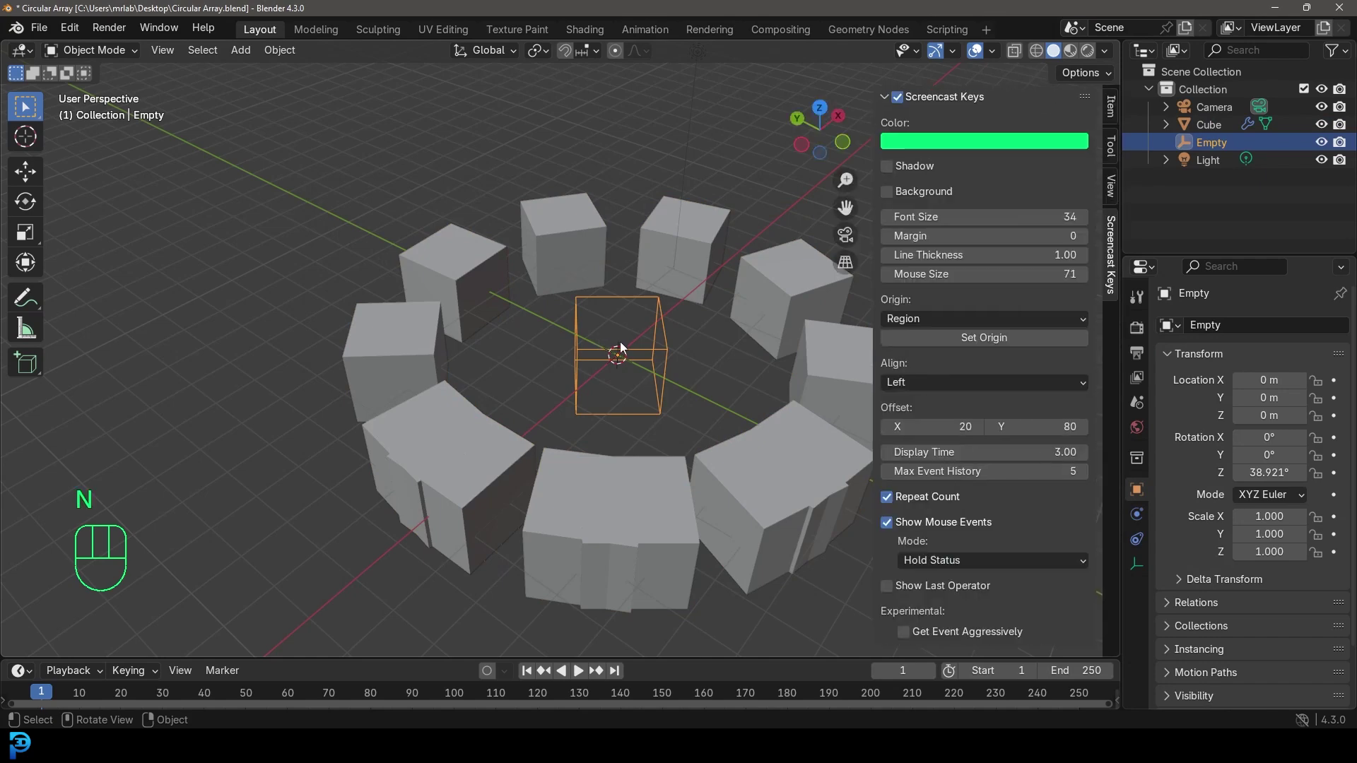
{"action": "left_click", "coordinate": [1112, 107]}
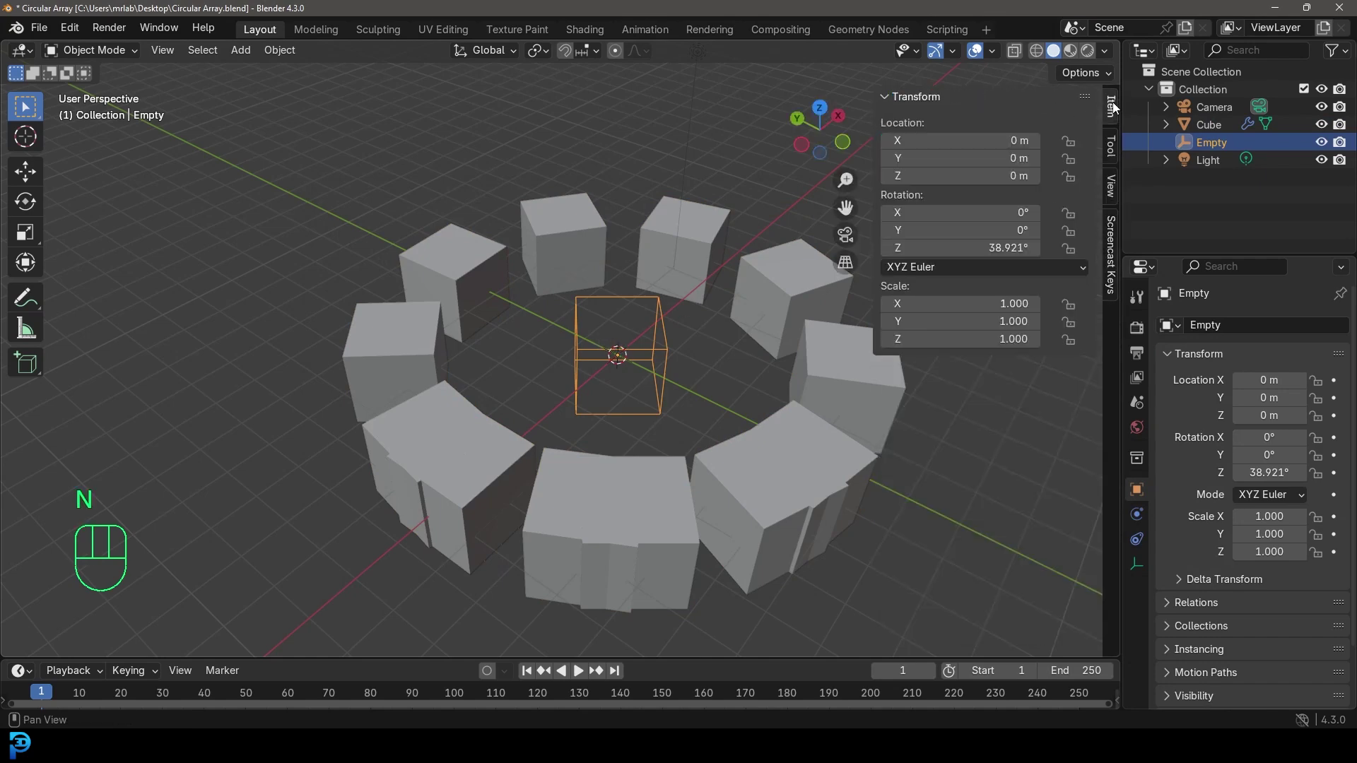
{"action": "left_click", "coordinate": [908, 245]}
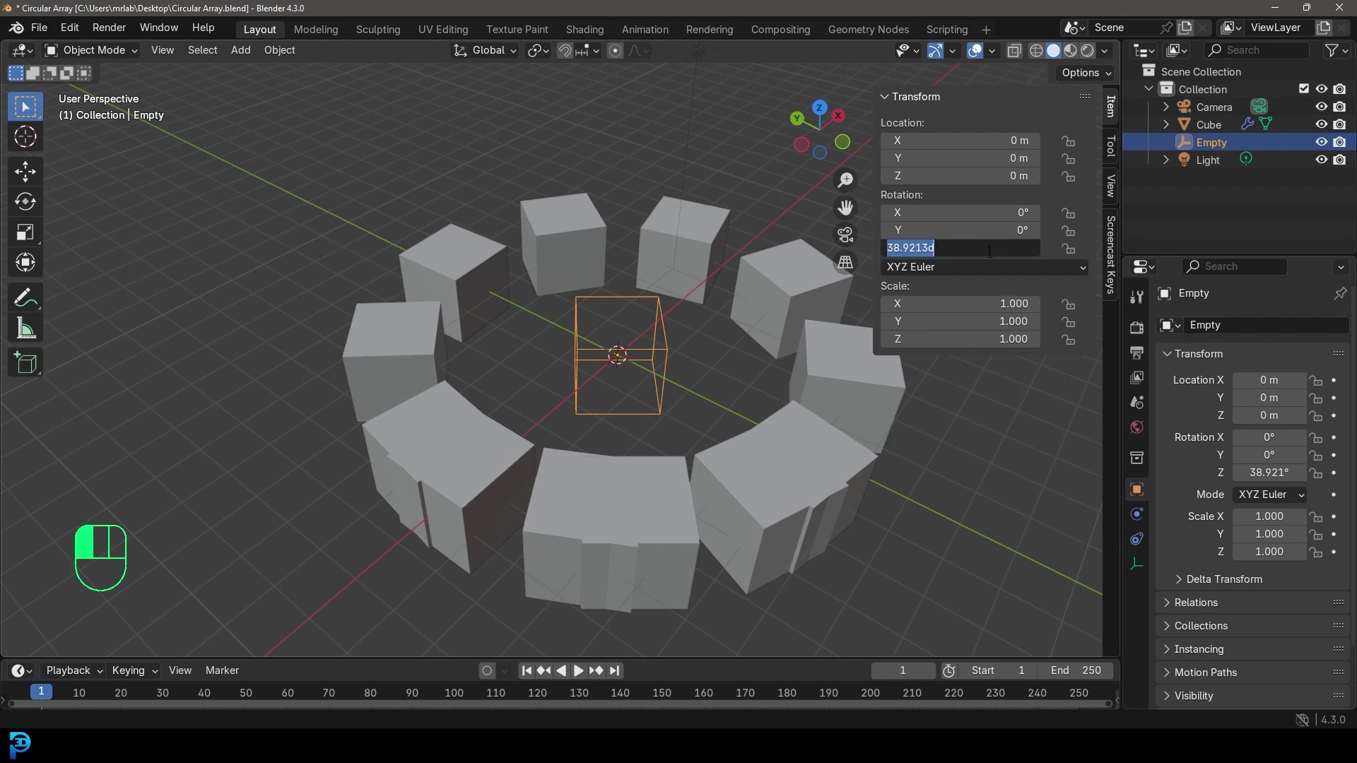
{"action": "type", "text": "30"}
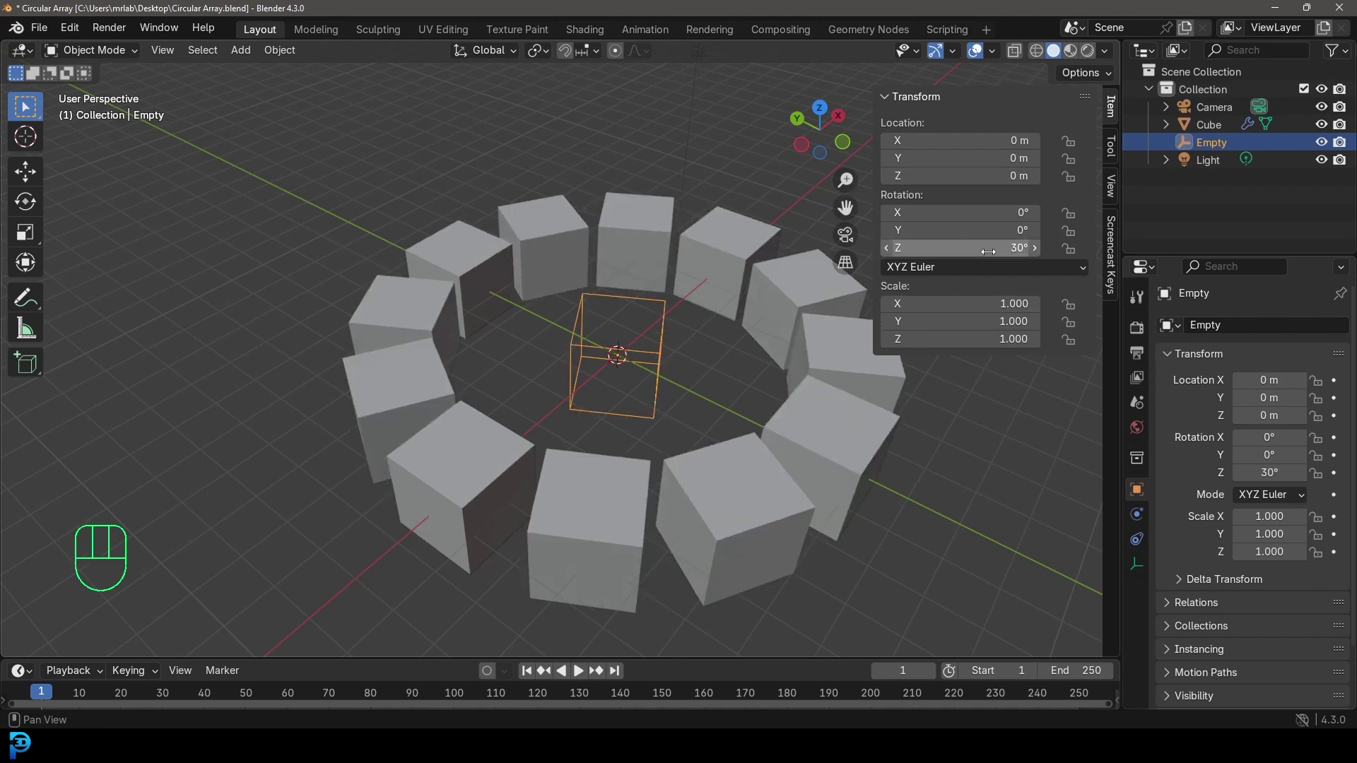
{"action": "middle_click_drag", "start_coordinate": [580, 339], "coordinate": [701, 244]}
Select the cube array and check the ring from the top view
{"action": "left_click", "coordinate": [744, 304]}
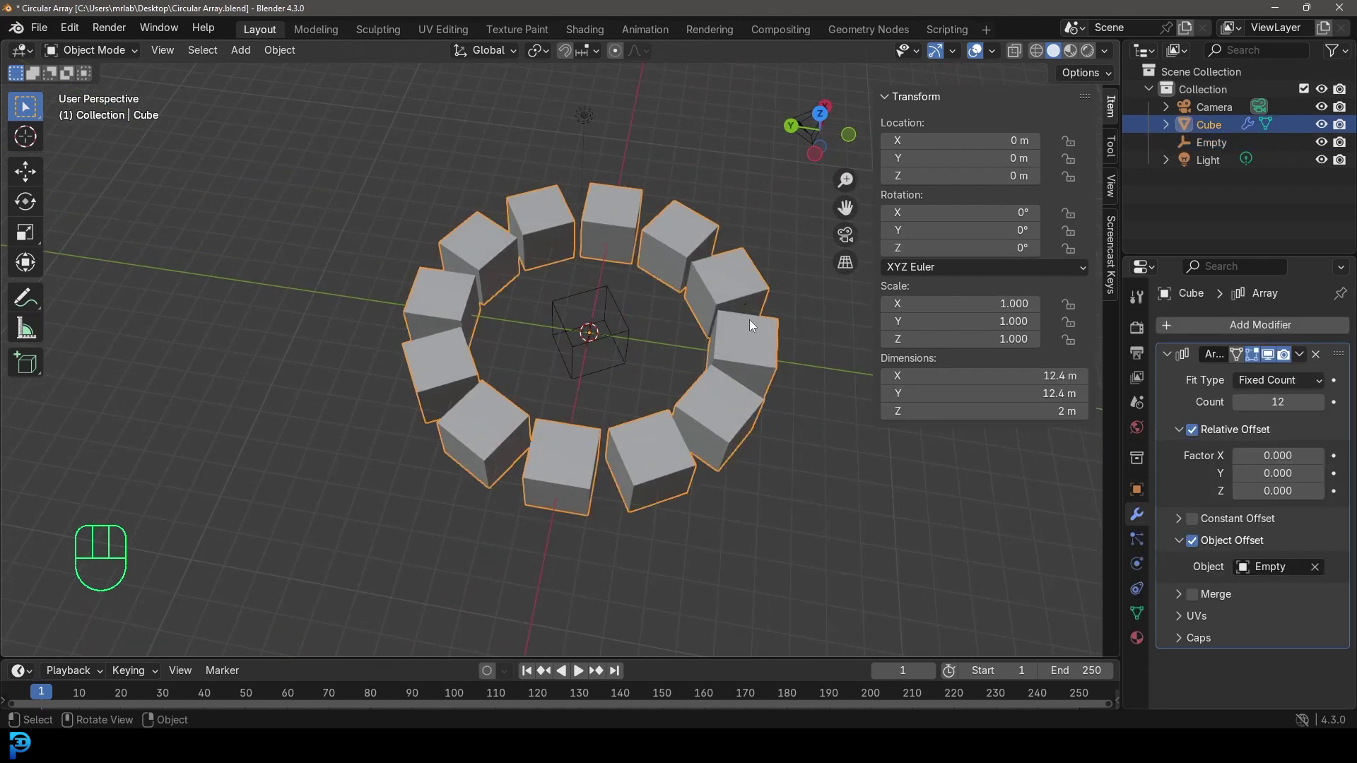
{"action": "middle_click_drag", "start_coordinate": [599, 479], "coordinate": [634, 532]}
{"action": "key", "text": "KP_7"}
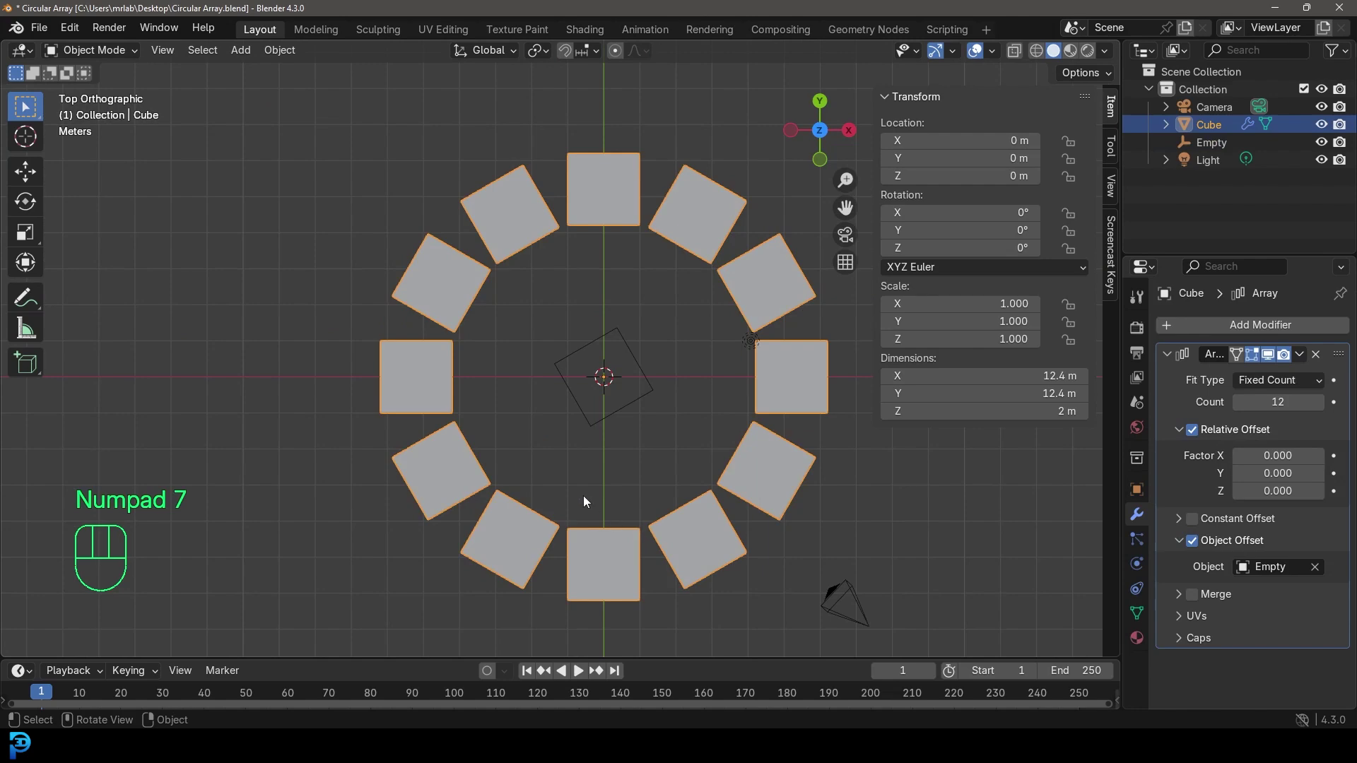
{"action": "middle_click_drag", "start_coordinate": [583, 495], "coordinate": [664, 460]}
In Edit Mode, scale the cube flat along Z
{"action": "key", "text": "Tab"}
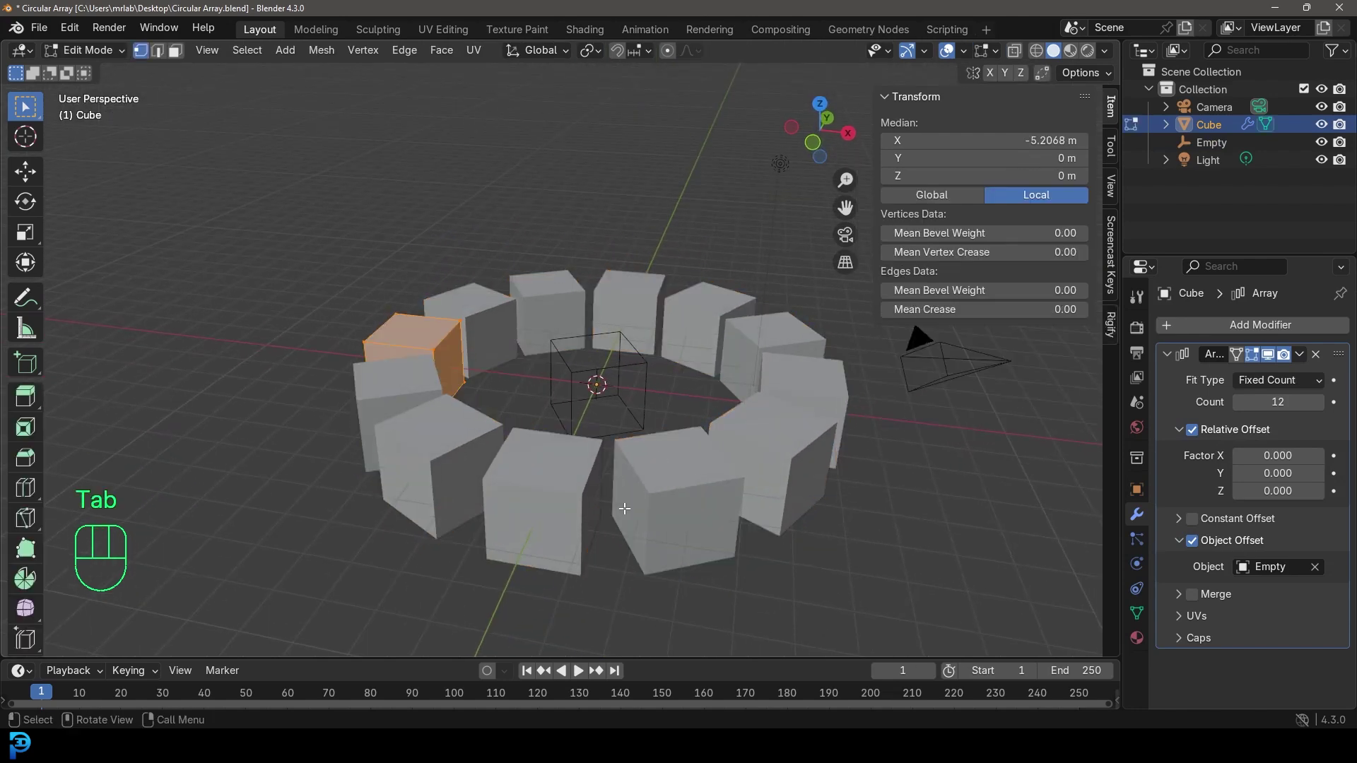
{"action": "middle_click_drag", "start_coordinate": [532, 479], "coordinate": [558, 451], "text": "shift"}
{"action": "middle_click_drag", "start_coordinate": [413, 392], "coordinate": [533, 413]}
{"action": "scroll", "coordinate": [526, 388], "scroll_direction": "up", "scroll_amount": 3}
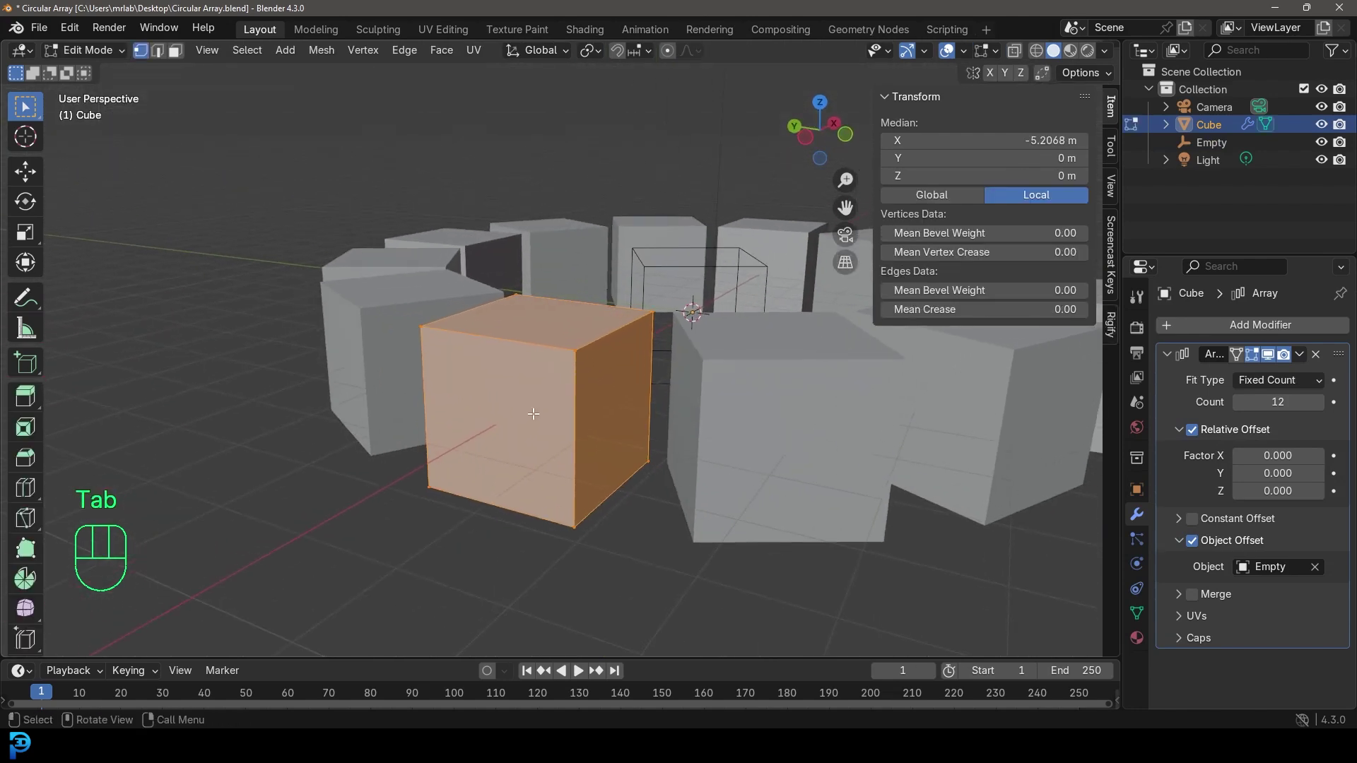
{"action": "key", "text": "s"}
{"action": "key", "text": "z"}
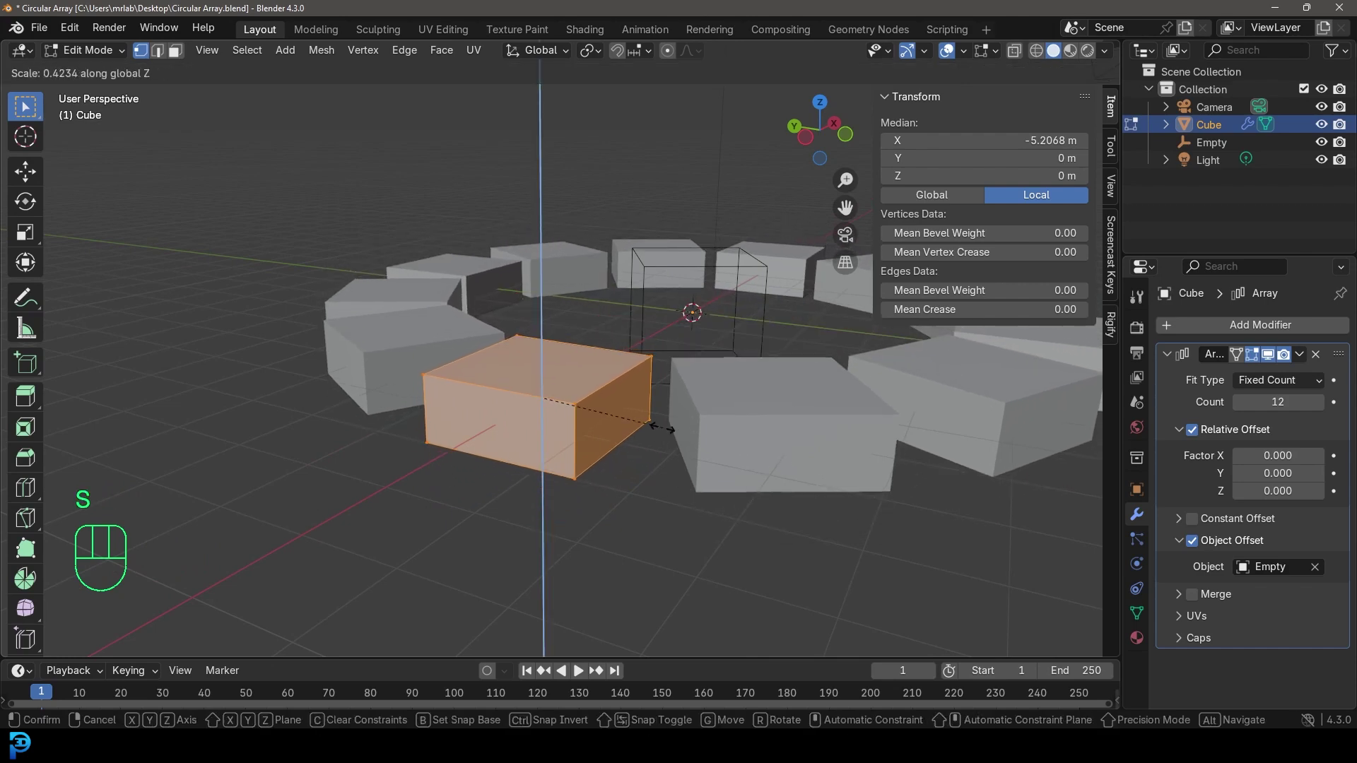
{"action": "left_click", "coordinate": [662, 427]}
{"action": "middle_click_drag", "start_coordinate": [663, 428], "coordinate": [282, 73]}
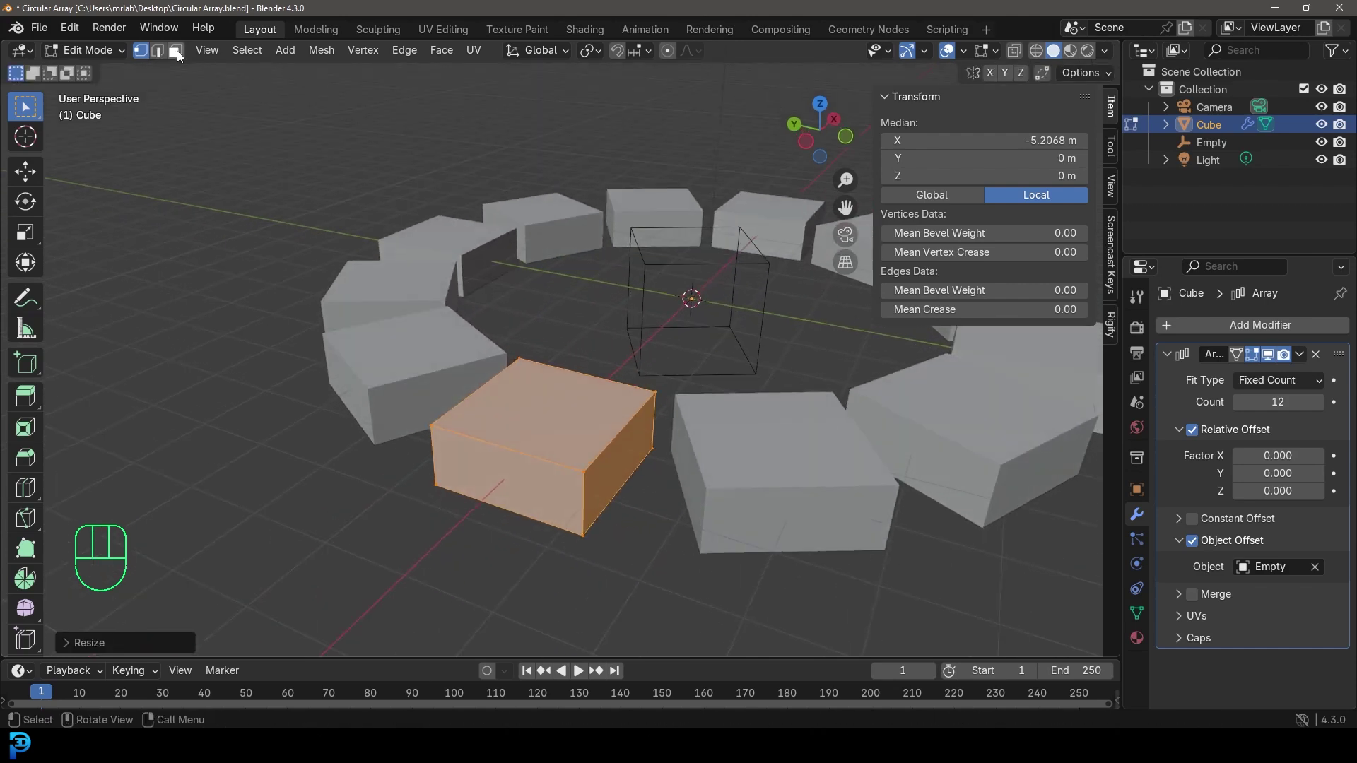
{"action": "middle_click_drag", "start_coordinate": [611, 438], "coordinate": [562, 470], "text": "shift"}
Inset and raise the top face, then inset again and extrude down into a recess
{"action": "key", "text": "i"}
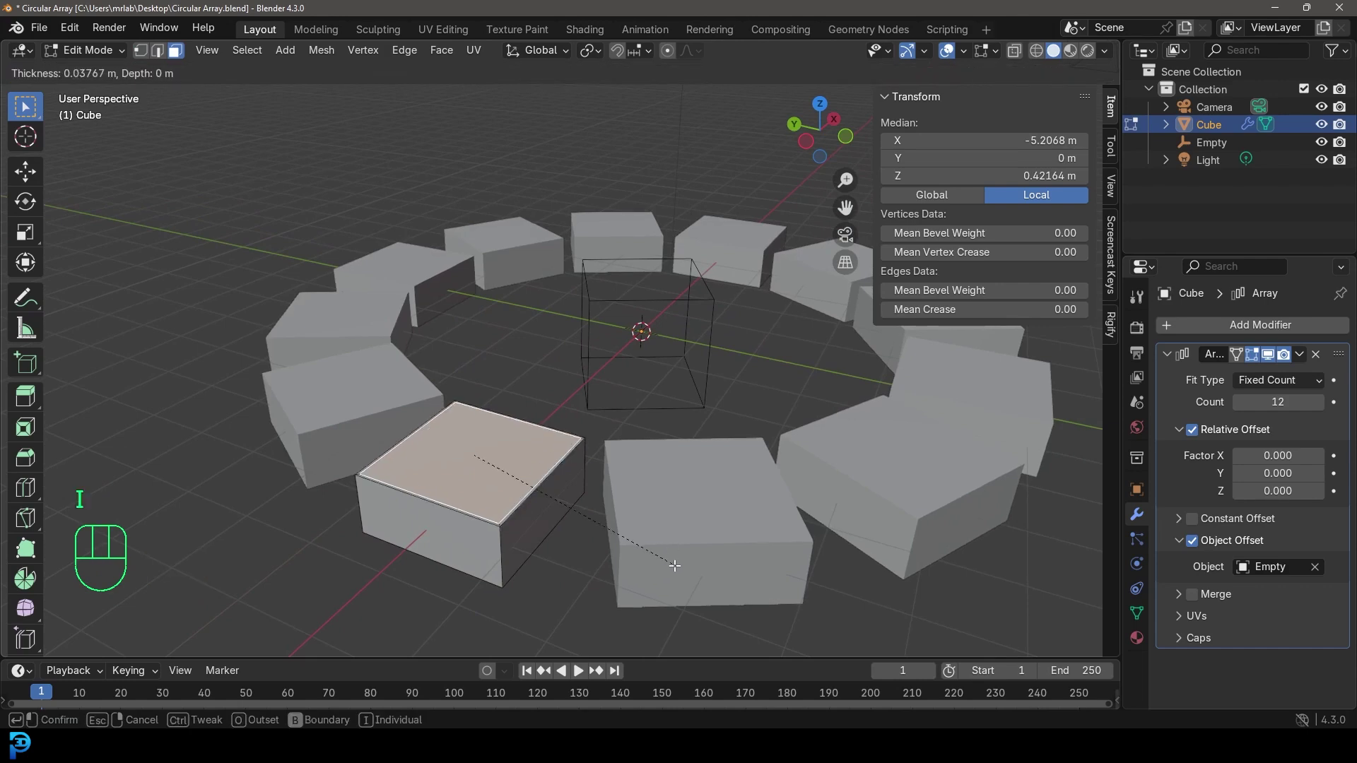
{"action": "left_click", "coordinate": [659, 555]}
{"action": "key", "text": "e"}
{"action": "left_click", "coordinate": [646, 531]}
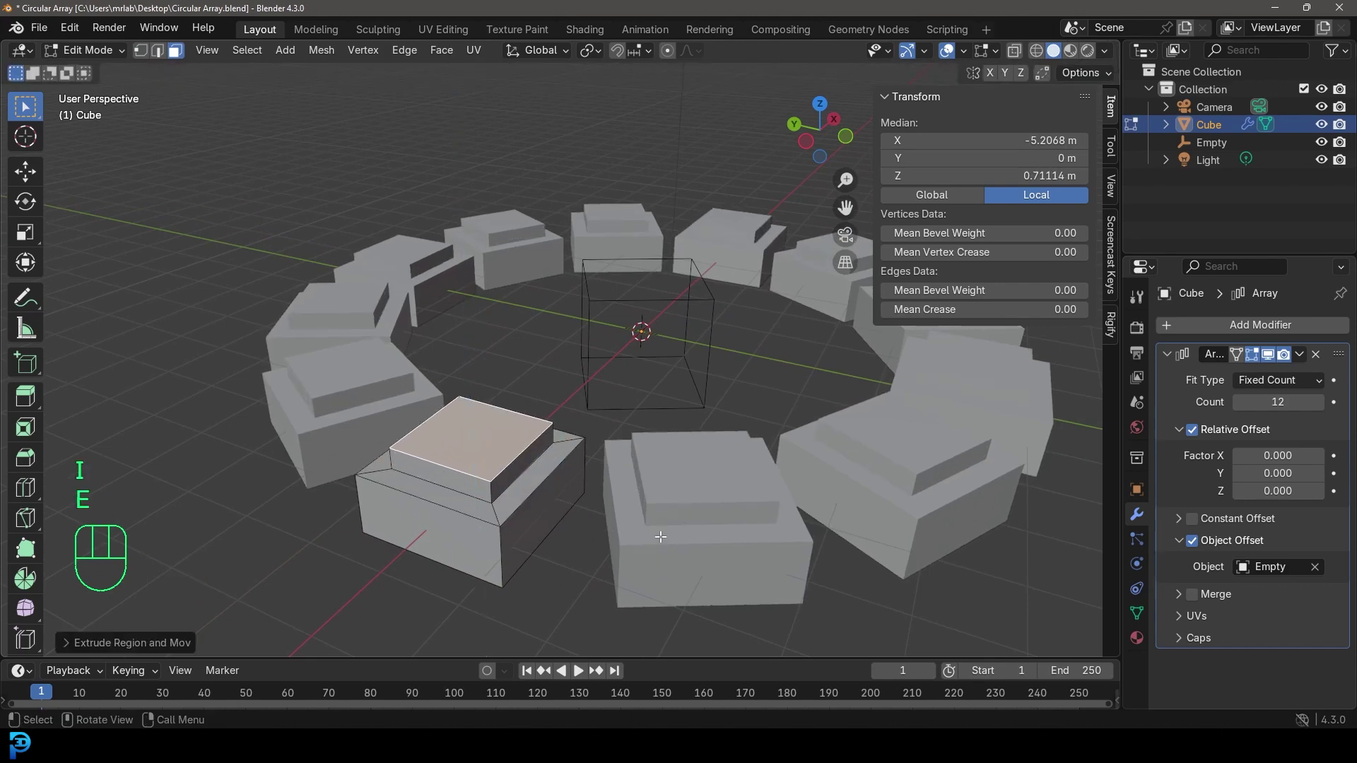
{"action": "key", "text": "i"}
{"action": "key", "text": "e"}
{"action": "left_click", "coordinate": [533, 460]}
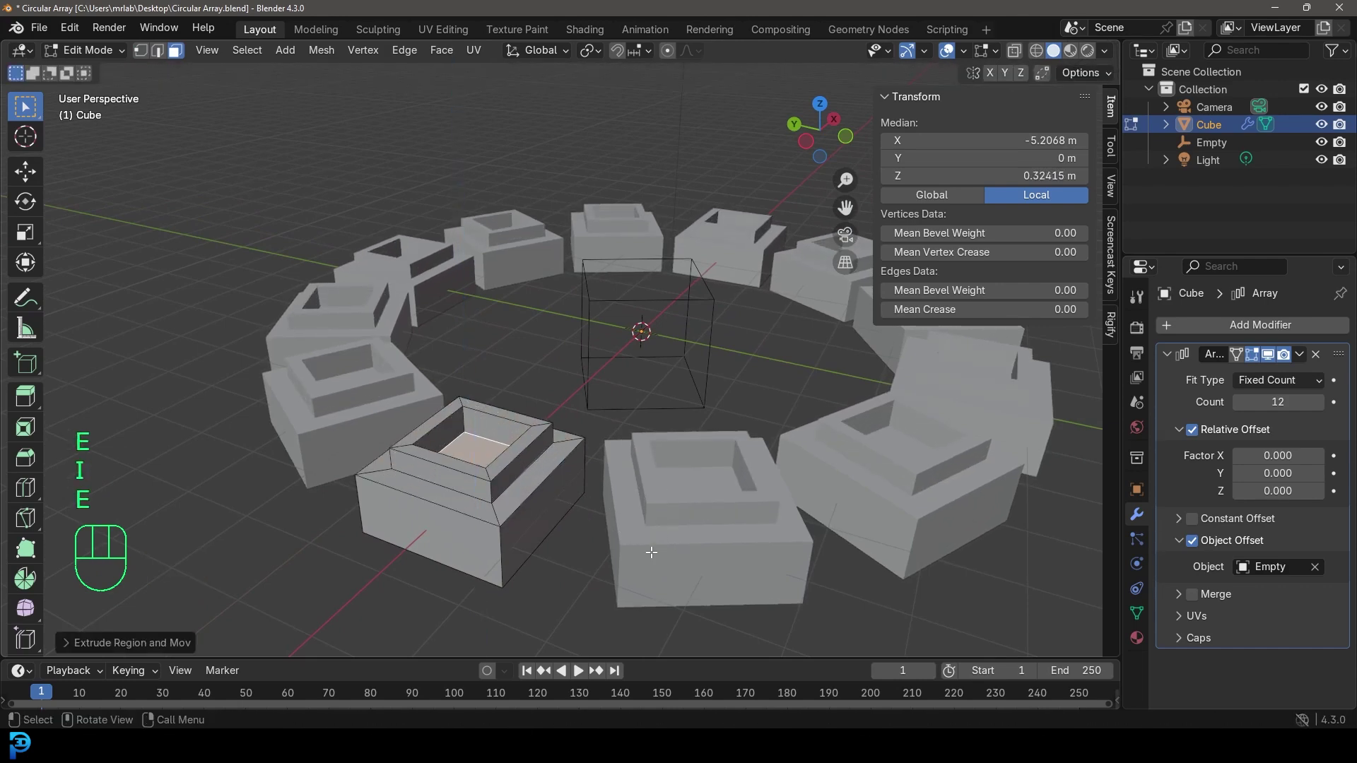
{"action": "scroll", "coordinate": [532, 460], "scroll_direction": "down", "scroll_amount": 4}
{"action": "key", "text": "Tab"}
Hide the side panel, deselect everything, and delete the light and the camera
{"action": "middle_click_drag", "start_coordinate": [675, 393], "coordinate": [625, 383], "text": "shift"}
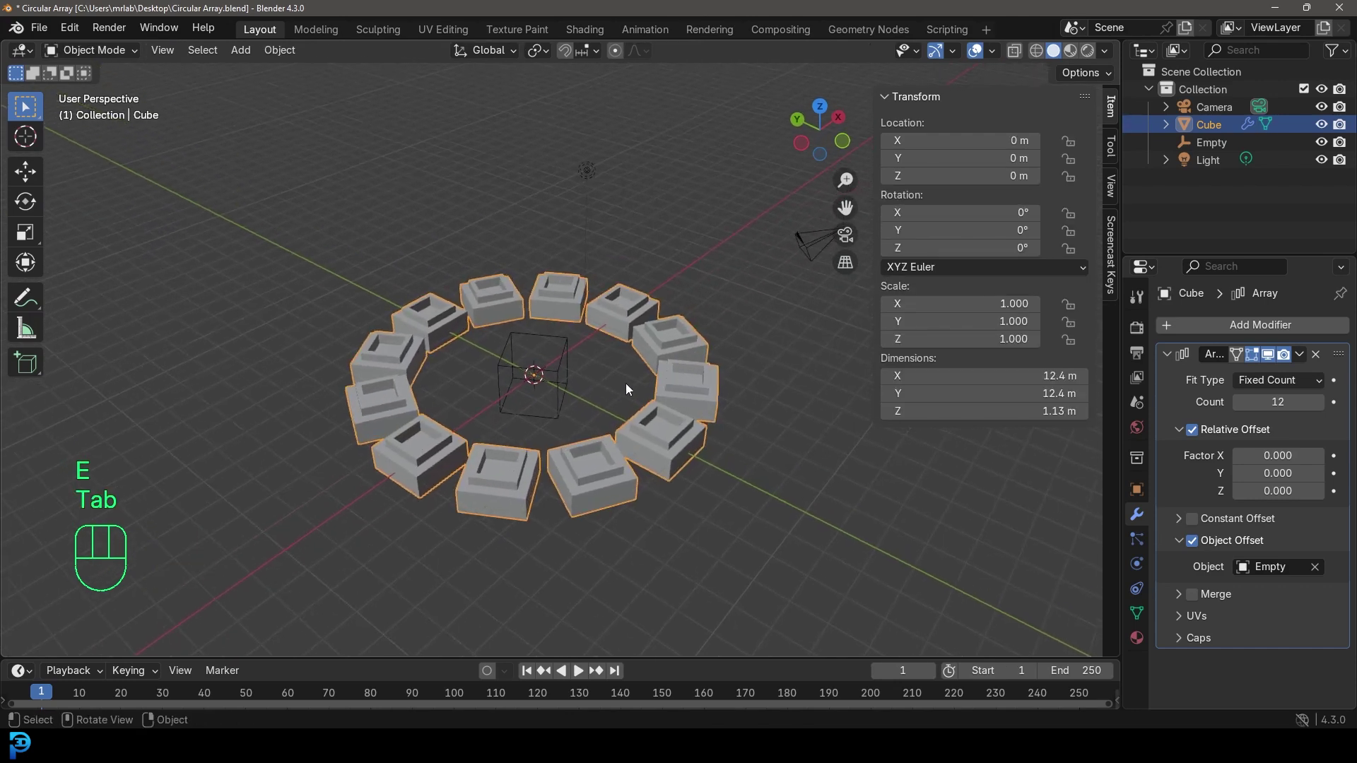
{"action": "key", "text": "n"}
{"action": "scroll", "coordinate": [595, 401], "scroll_direction": "up", "scroll_amount": 3}
{"action": "key", "text": "alt+a"}
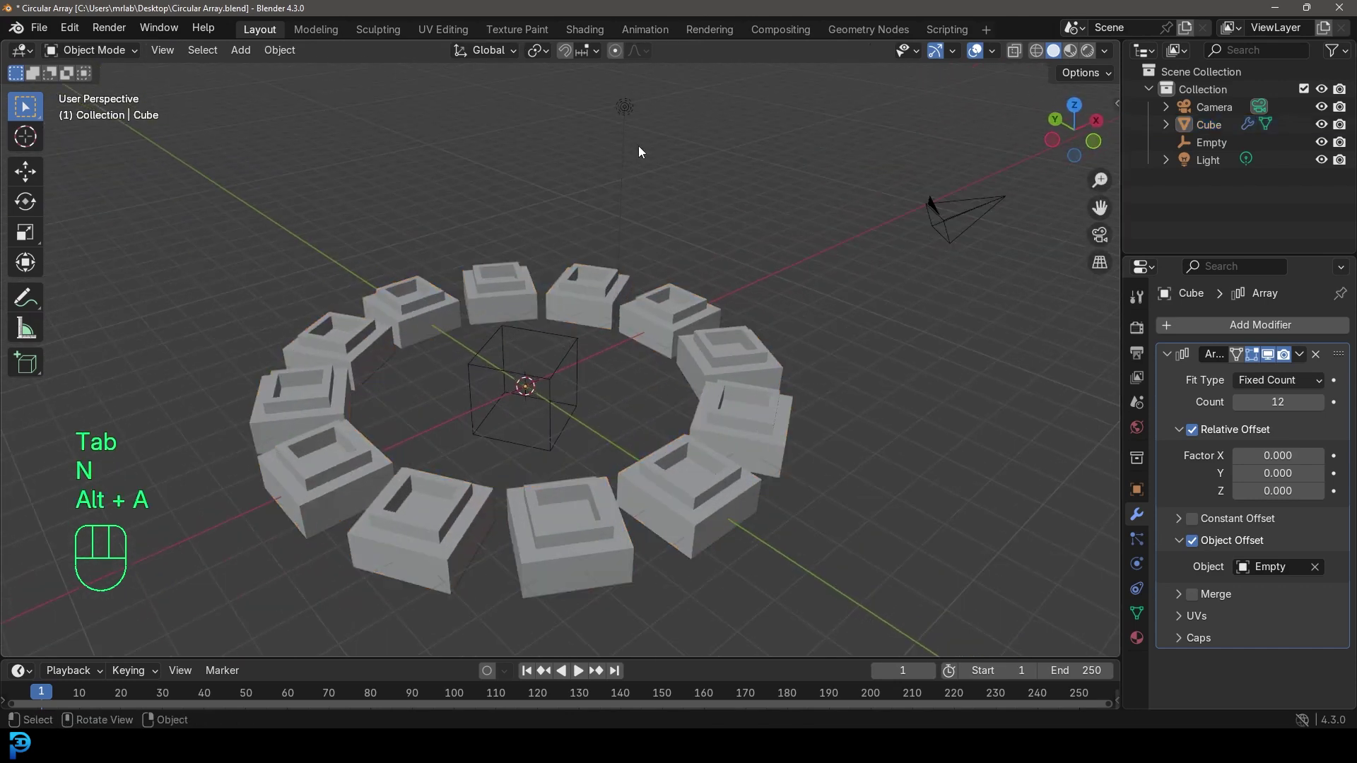
{"action": "left_click", "coordinate": [625, 107]}
{"action": "key", "text": "x"}
{"action": "left_click", "coordinate": [932, 205]}
{"action": "key", "text": "x"}
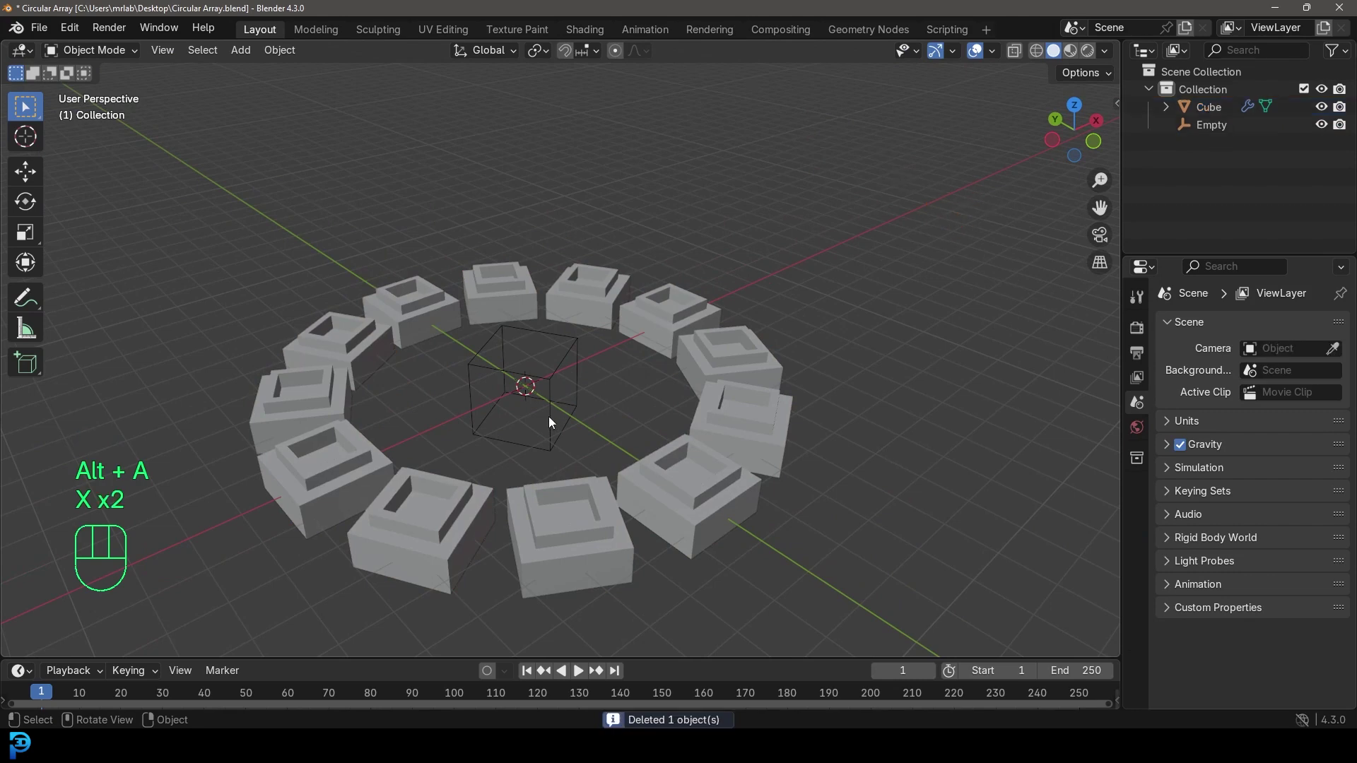
Select the Empty and test-move it to check the ring follows, then move it along X
{"action": "left_click", "coordinate": [545, 423], "text": "shift"}
{"action": "middle_click_drag", "start_coordinate": [545, 420], "coordinate": [614, 376]}
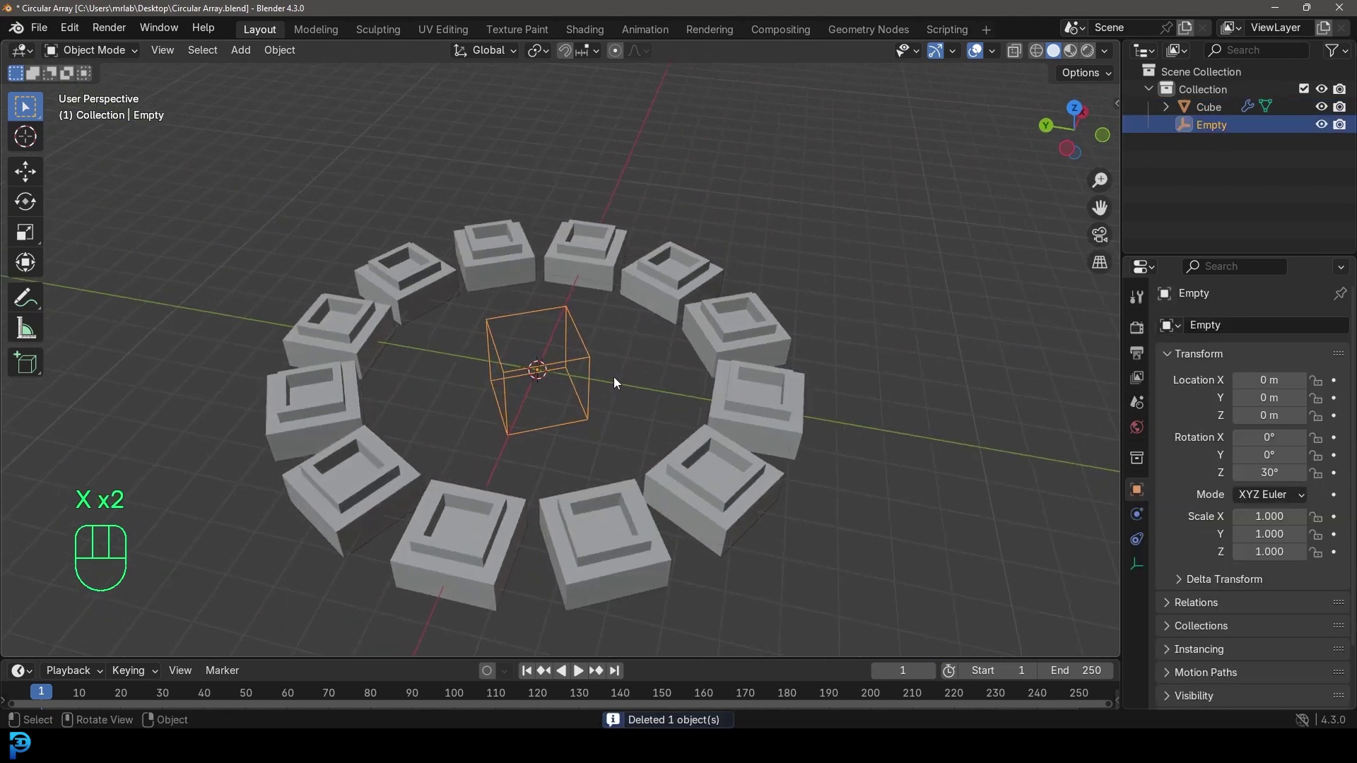
{"action": "key", "text": "g"}
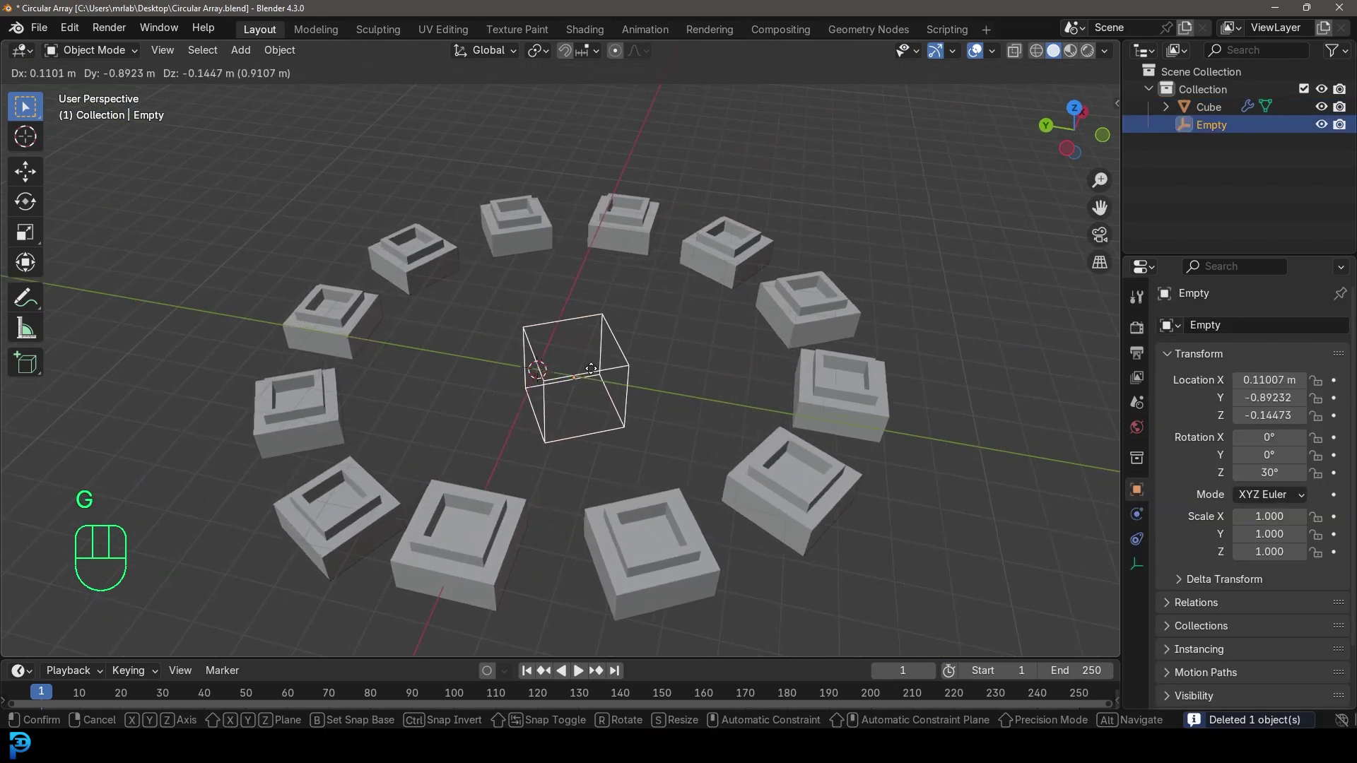
{"action": "right_click", "coordinate": [543, 373]}
{"action": "middle_click_drag", "start_coordinate": [600, 374], "coordinate": [451, 389]}
{"action": "key", "text": "g"}
{"action": "key", "text": "x"}
{"action": "right_click", "coordinate": [456, 402]}
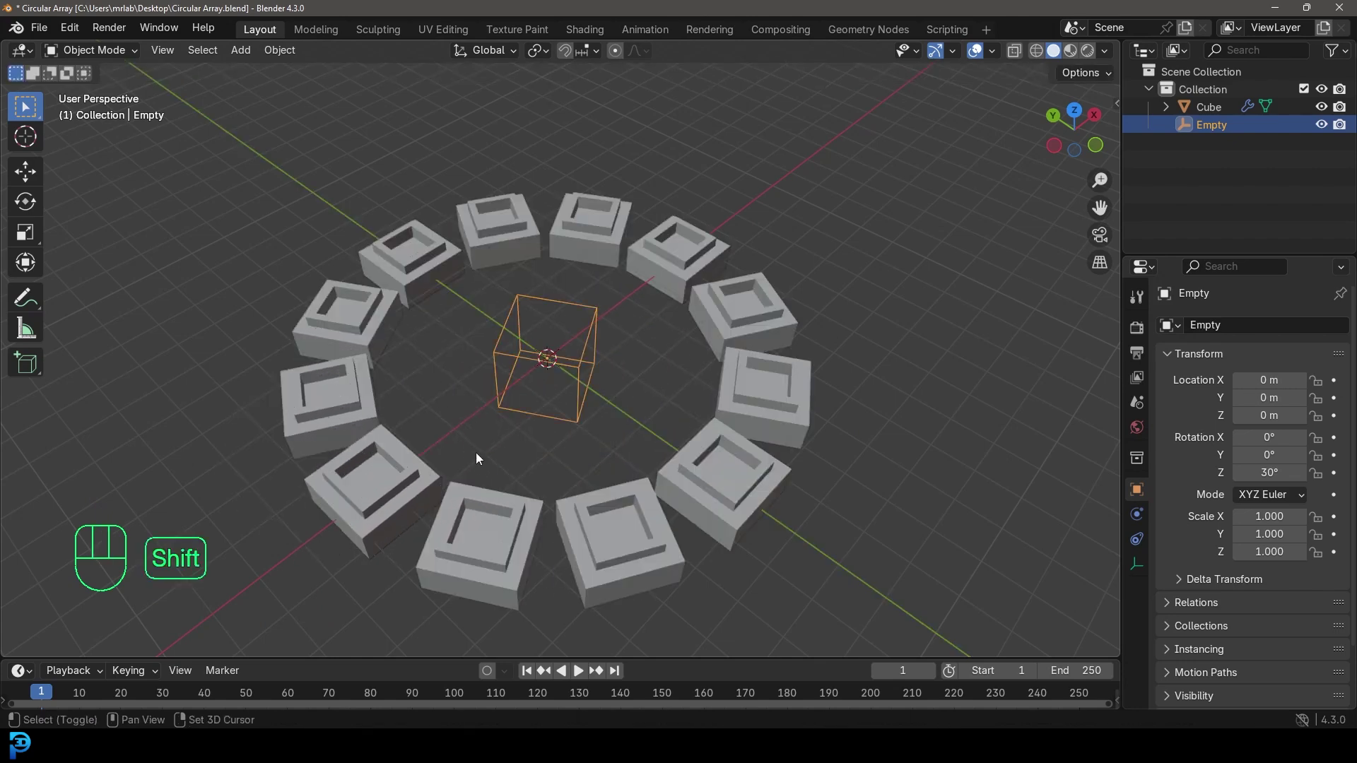
{"action": "middle_click_drag", "start_coordinate": [476, 456], "coordinate": [494, 410], "text": "shift"}
{"action": "key", "text": "r"}
{"action": "key", "text": "r"}
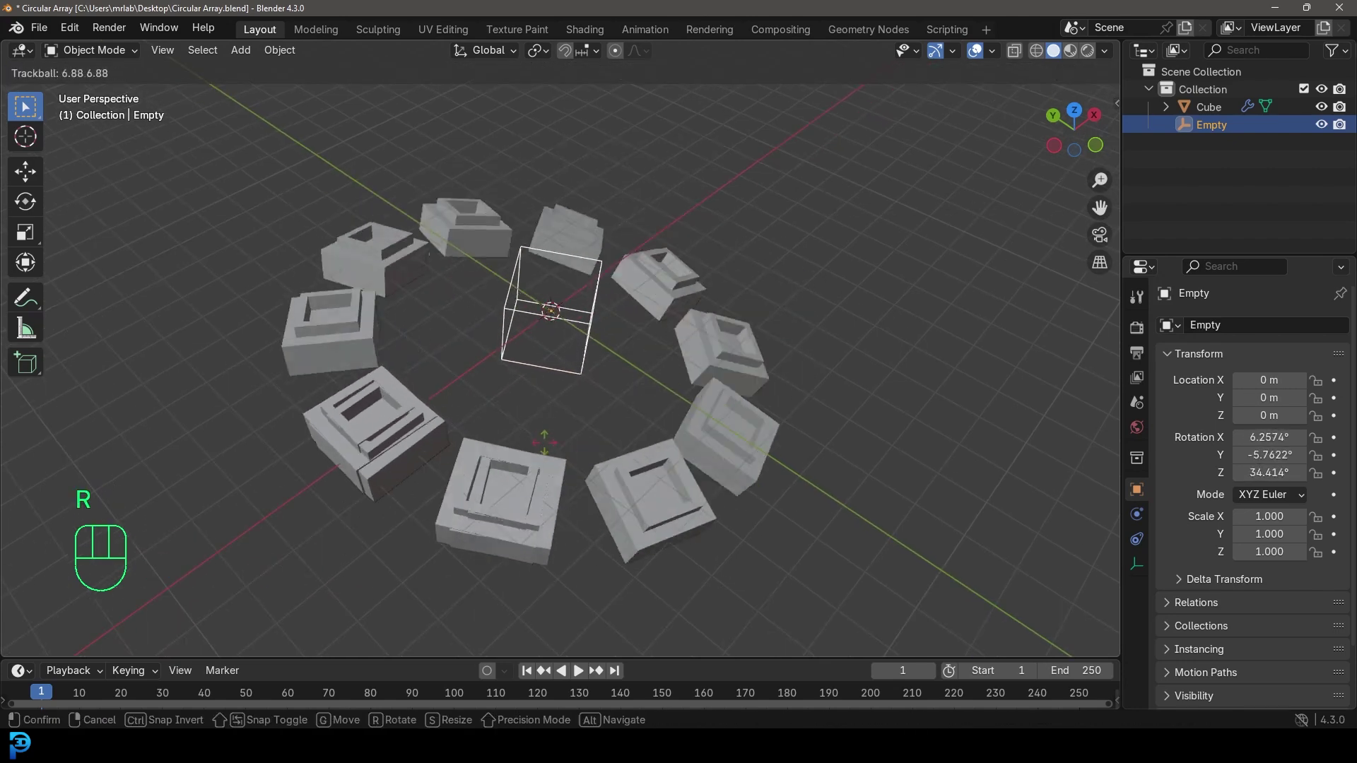
{"action": "left_click", "coordinate": [503, 413]}
{"action": "middle_click_drag", "start_coordinate": [503, 413], "coordinate": [579, 347]}
{"action": "scroll", "coordinate": [579, 347], "scroll_direction": "up", "scroll_amount": 3}
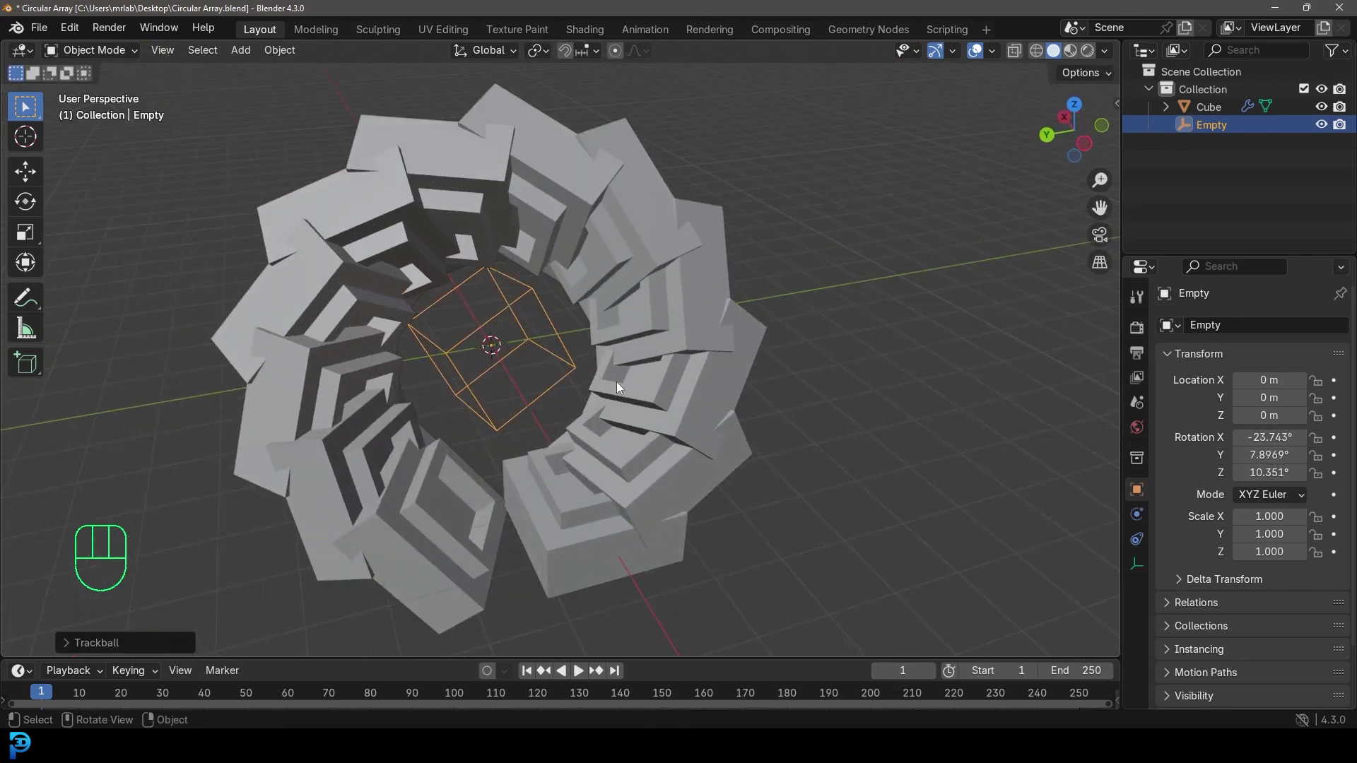
{"action": "key", "text": "ctrl+z"}
{"action": "key", "text": "shift+c"}
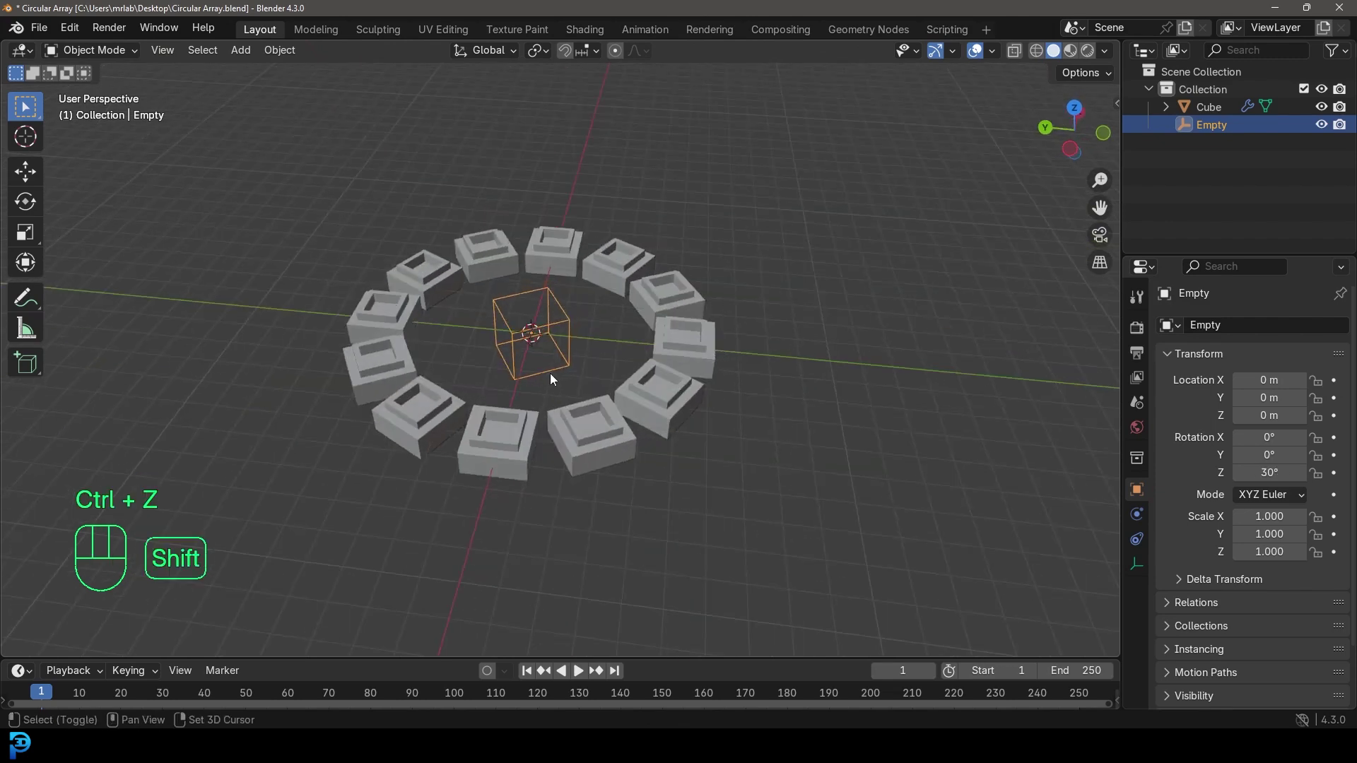
{"action": "middle_click_drag", "start_coordinate": [551, 374], "coordinate": [573, 382], "text": "shift"}
{"action": "scroll", "coordinate": [609, 377], "scroll_direction": "up", "scroll_amount": 2}
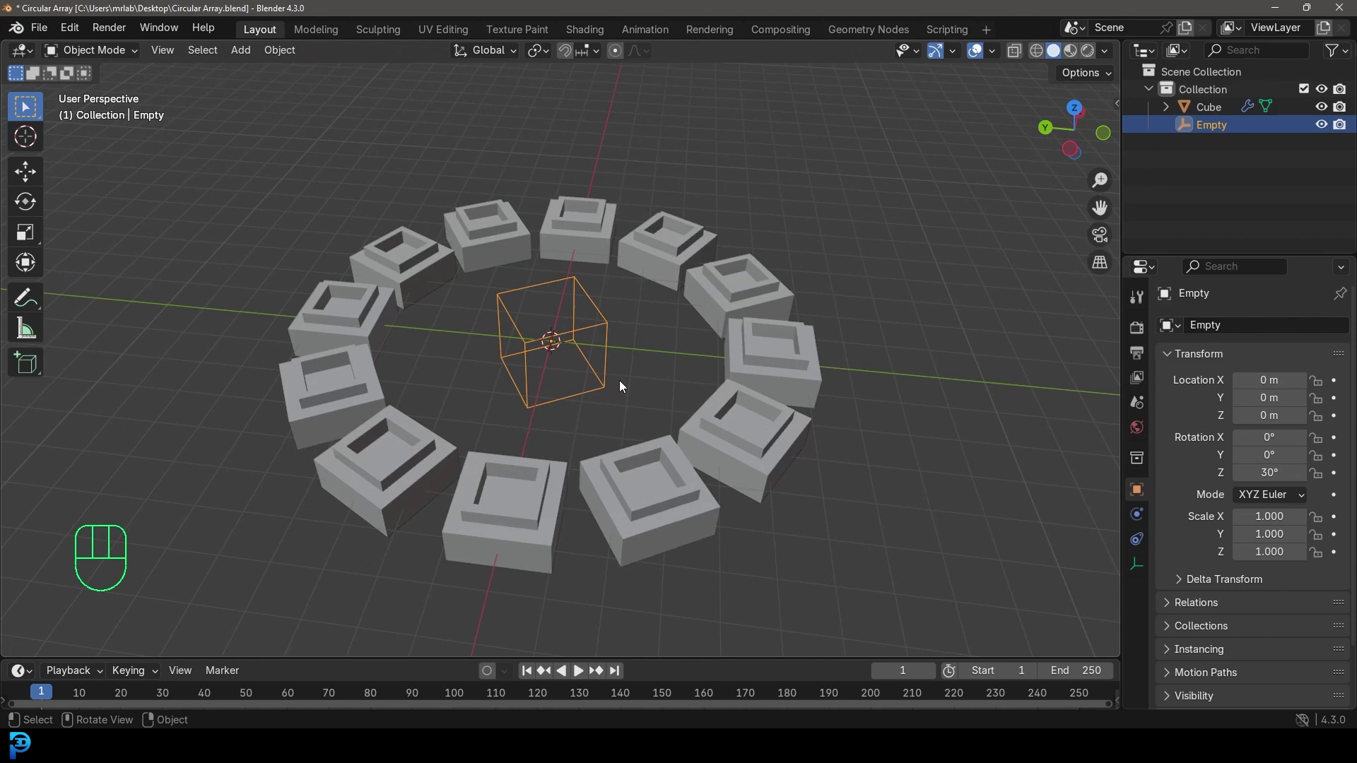
{"action": "middle_click_drag", "start_coordinate": [615, 333], "coordinate": [759, 292]}
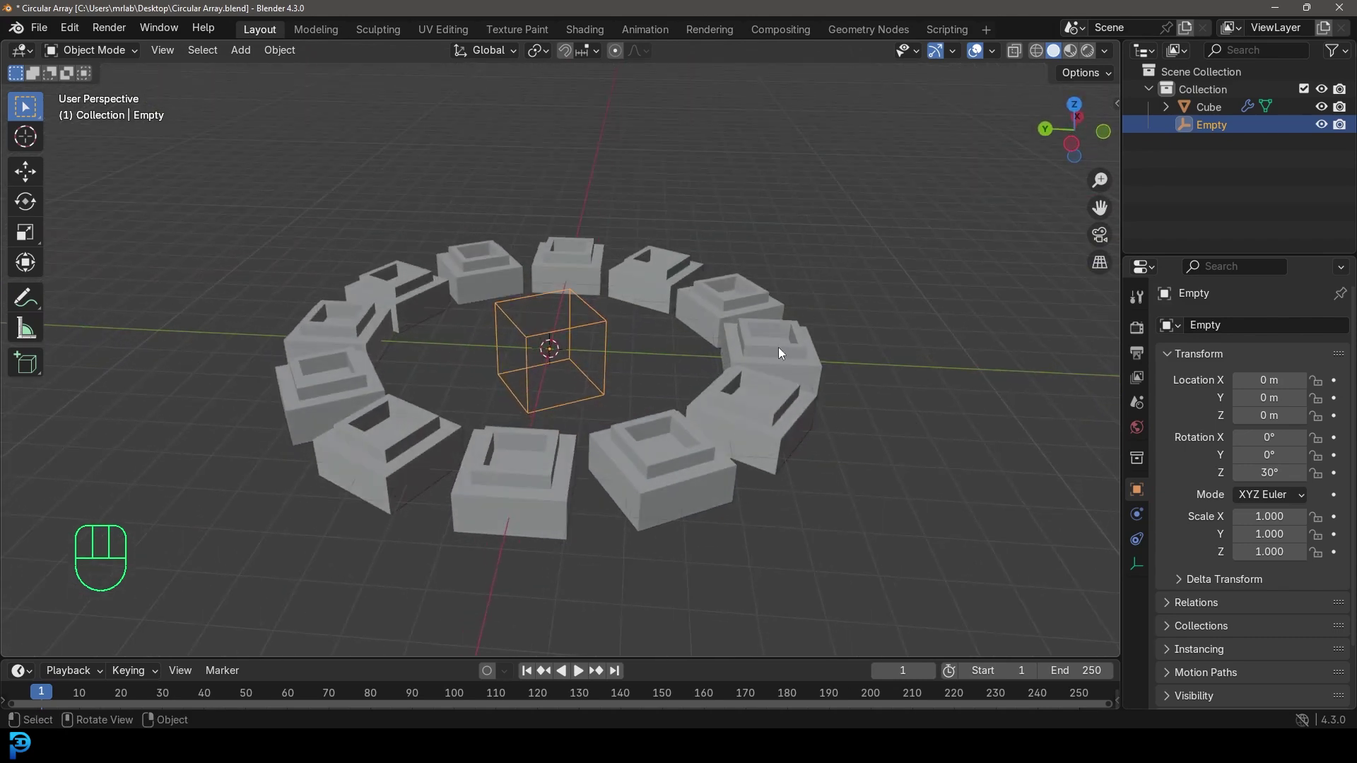
{"action": "middle_click_drag", "start_coordinate": [778, 346], "coordinate": [589, 398]}
{"action": "middle_click_drag", "start_coordinate": [575, 324], "coordinate": [620, 331], "text": "shift"}
{"action": "middle_click_drag", "start_coordinate": [837, 349], "coordinate": [739, 327]}
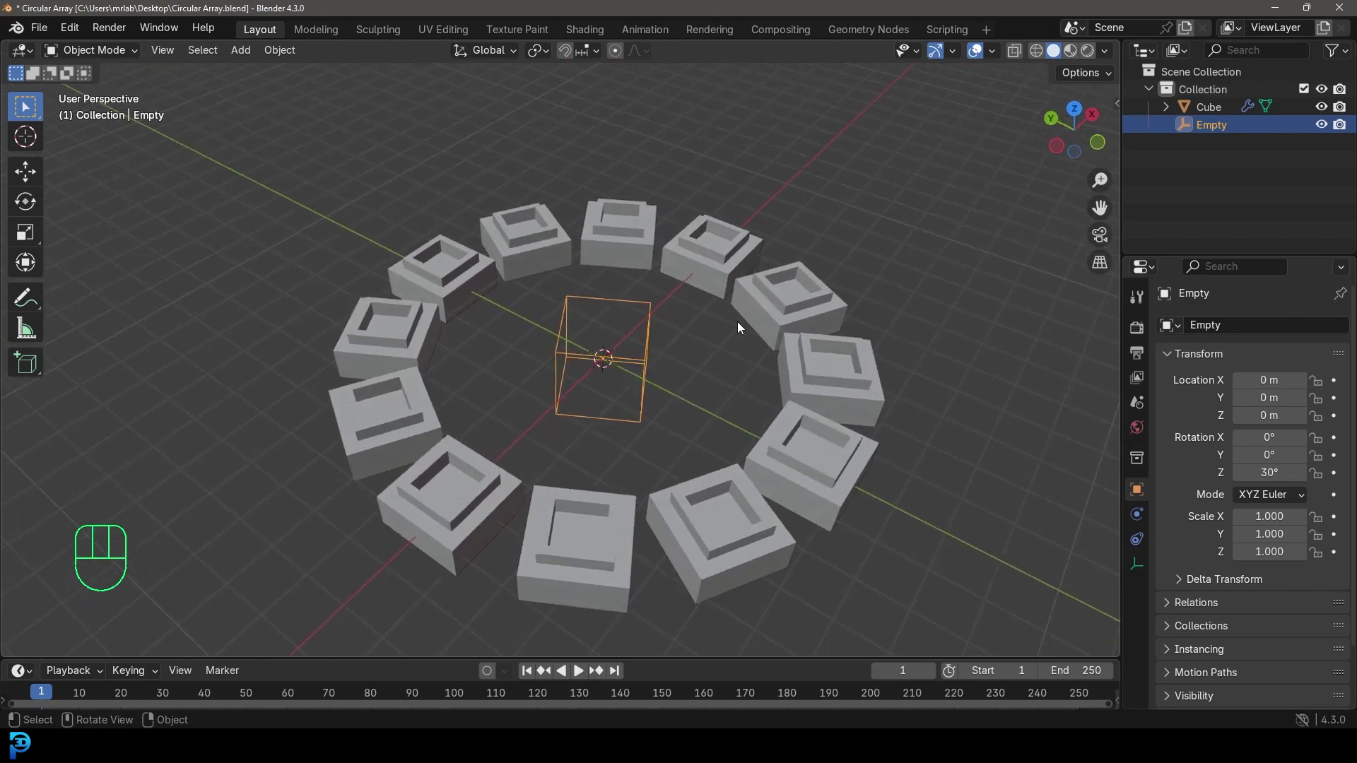